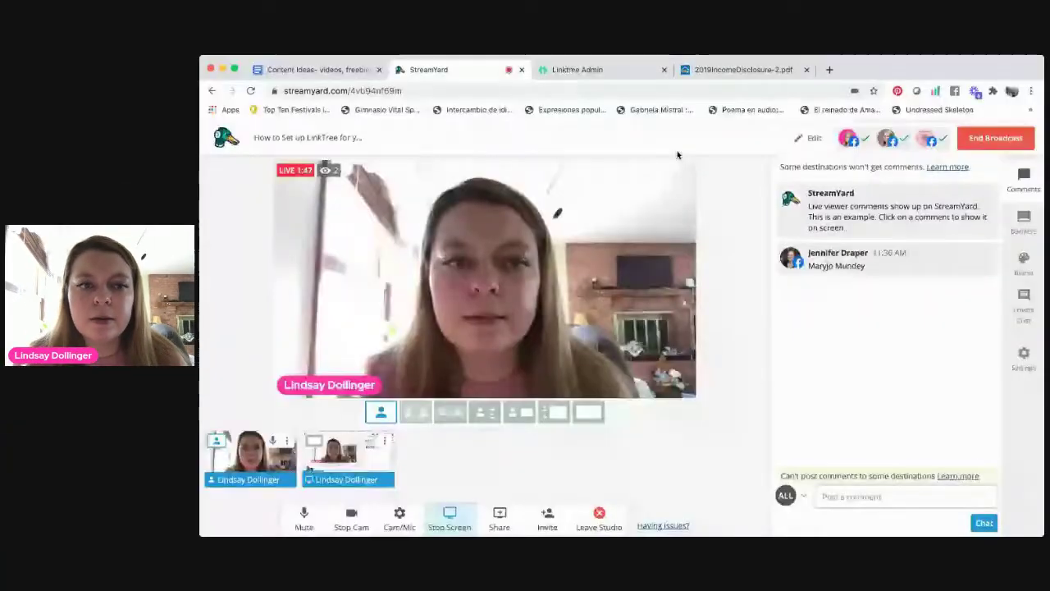
- Switch to the Linktree Admin tab so its links list and phone preview show
{"action": "left_click", "coordinate": [591, 74]}
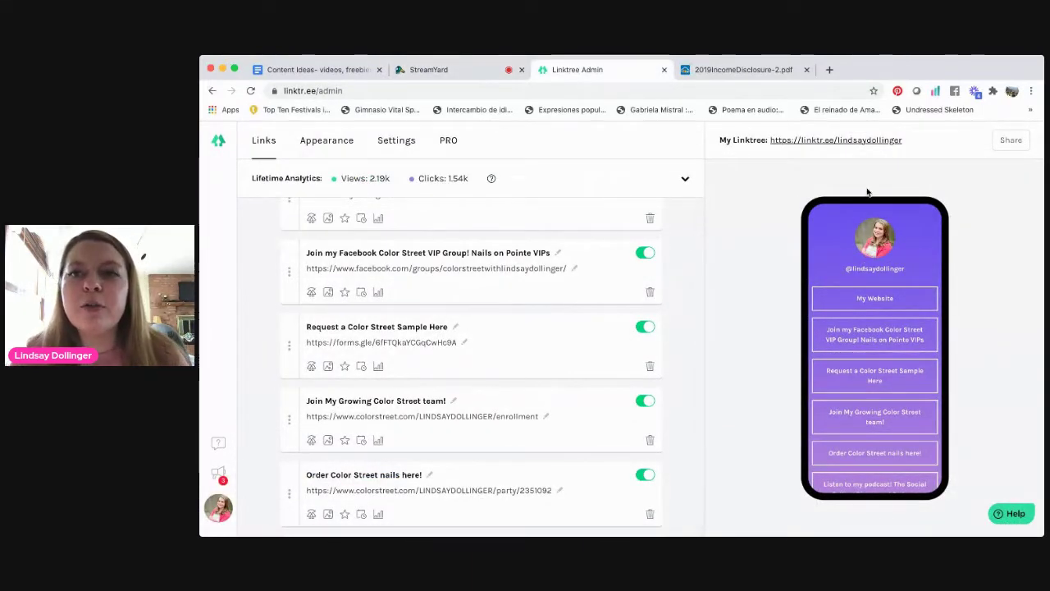
{"action": "scroll", "coordinate": [902, 385], "scroll_direction": "down", "scroll_amount": 5}
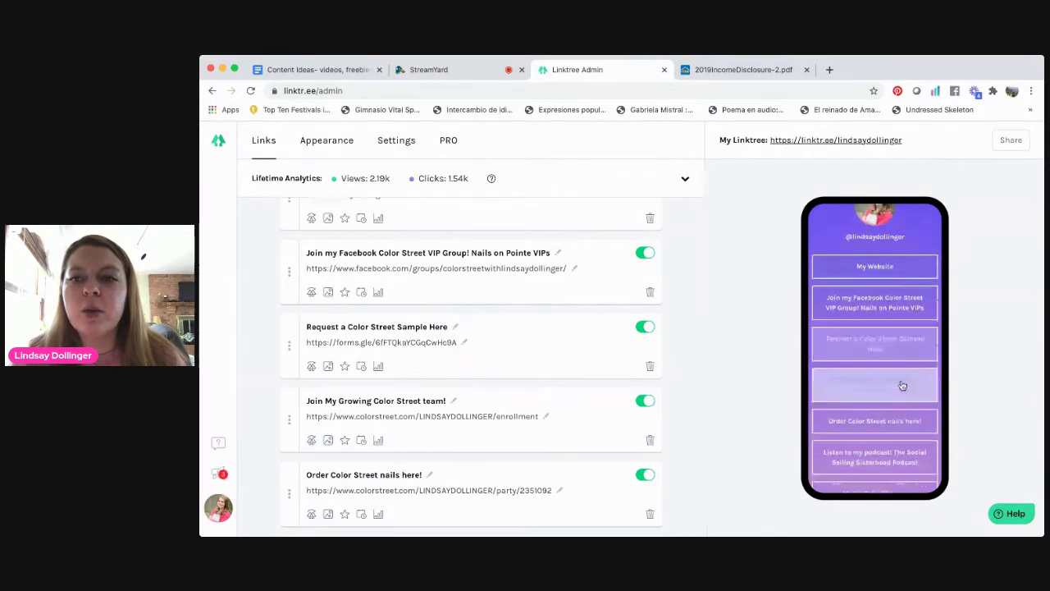
{"action": "scroll", "coordinate": [902, 385], "scroll_direction": "up", "scroll_amount": 5}
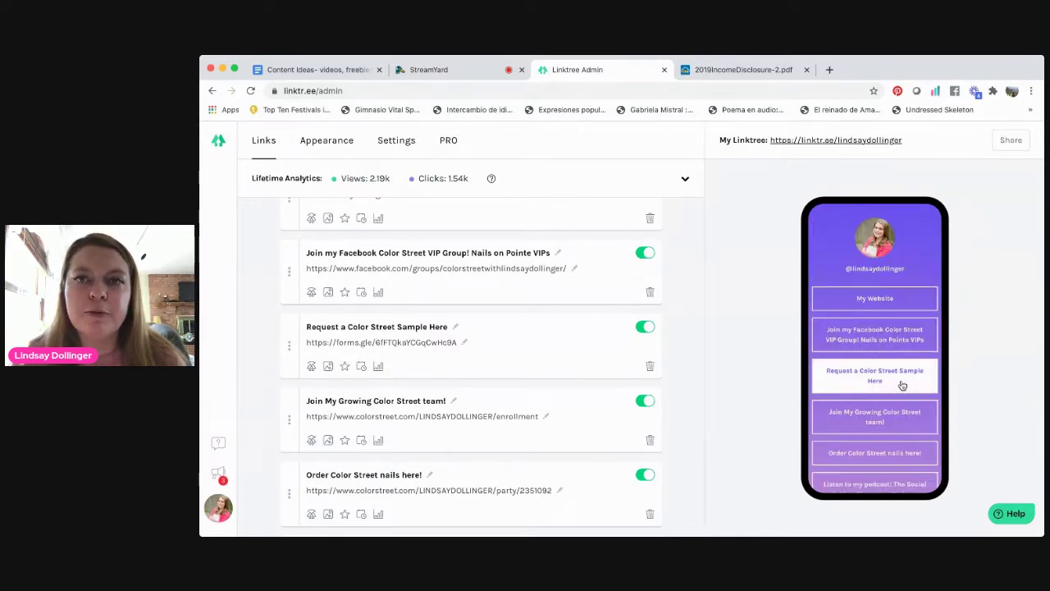
- Open the public Linktree profile, look it over, and follow its My Website button
{"action": "left_click", "coordinate": [835, 140]}
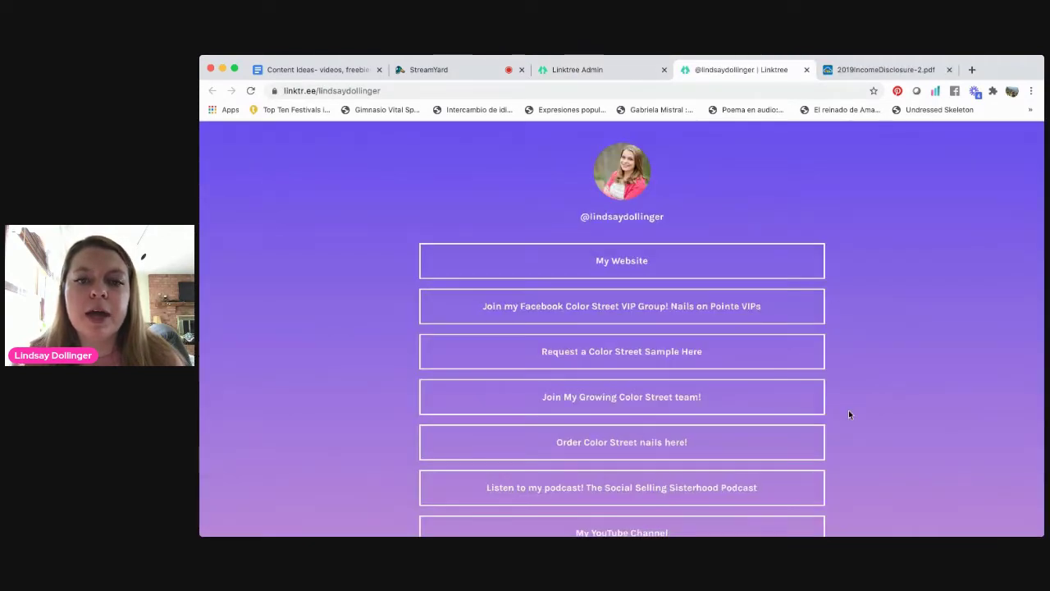
{"action": "scroll", "coordinate": [849, 413], "scroll_direction": "down", "scroll_amount": 5}
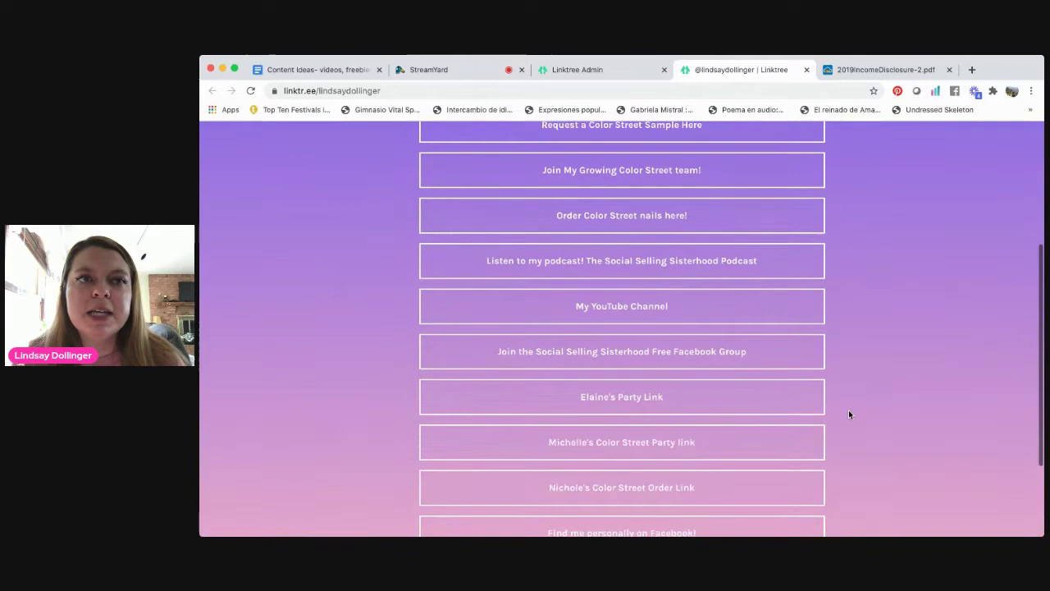
{"action": "scroll", "coordinate": [848, 413], "scroll_direction": "up", "scroll_amount": 5}
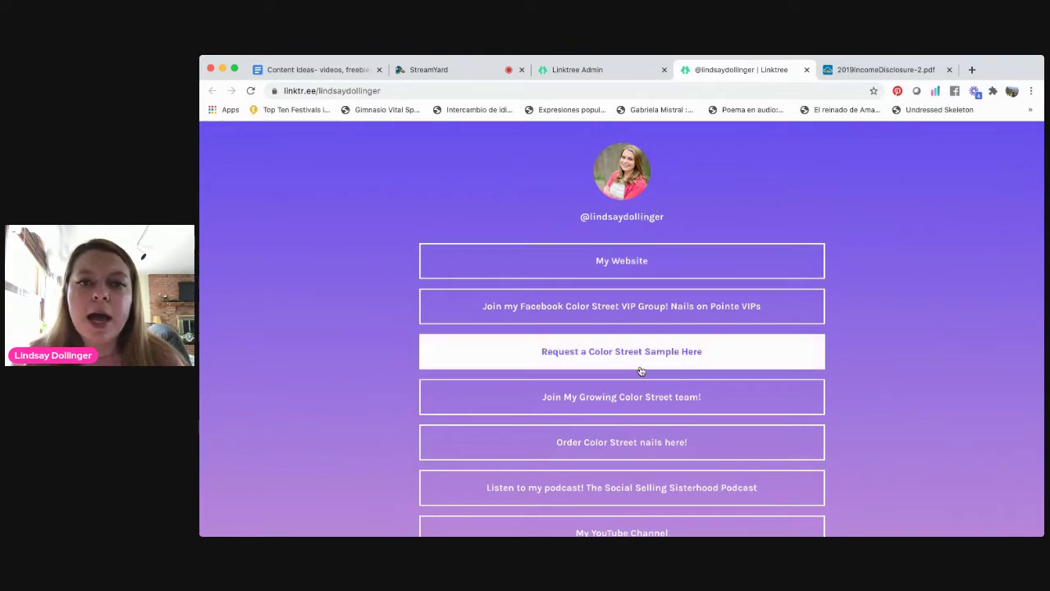
{"action": "scroll", "coordinate": [640, 369], "scroll_direction": "down", "scroll_amount": 5}
{"action": "scroll", "coordinate": [640, 368], "scroll_direction": "up", "scroll_amount": 5}
{"action": "scroll", "coordinate": [640, 368], "scroll_direction": "down", "scroll_amount": 5}
{"action": "scroll", "coordinate": [640, 369], "scroll_direction": "up", "scroll_amount": 5}
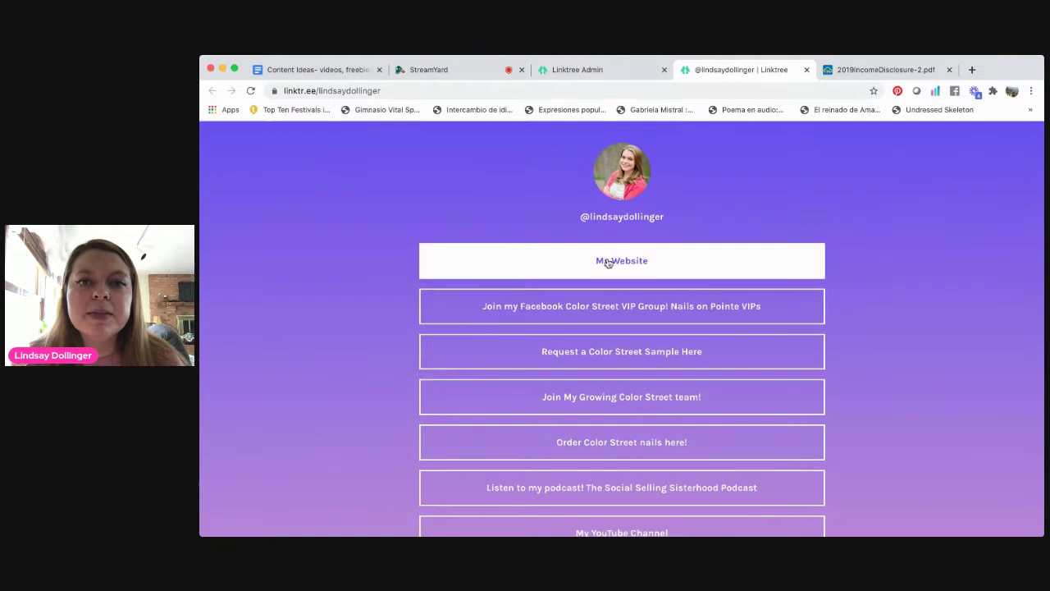
{"action": "left_click", "coordinate": [608, 263]}
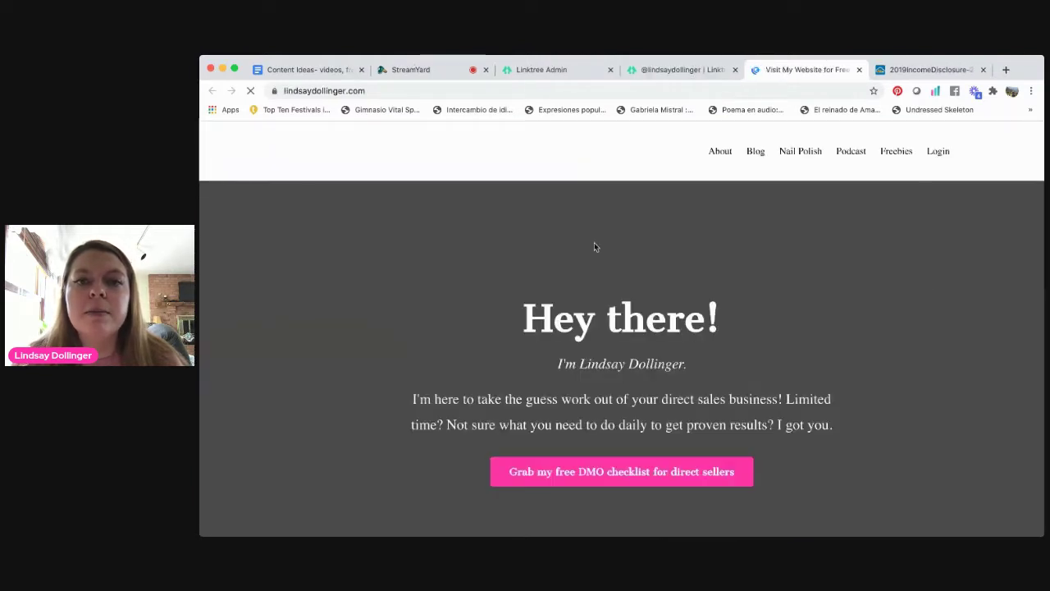
- Look over the lindsaydollinger.com homepage, then close its tab to return to the profile
{"action": "scroll", "coordinate": [886, 402], "scroll_direction": "down", "scroll_amount": 15}
{"action": "scroll", "coordinate": [886, 402], "scroll_direction": "up", "scroll_amount": 10}
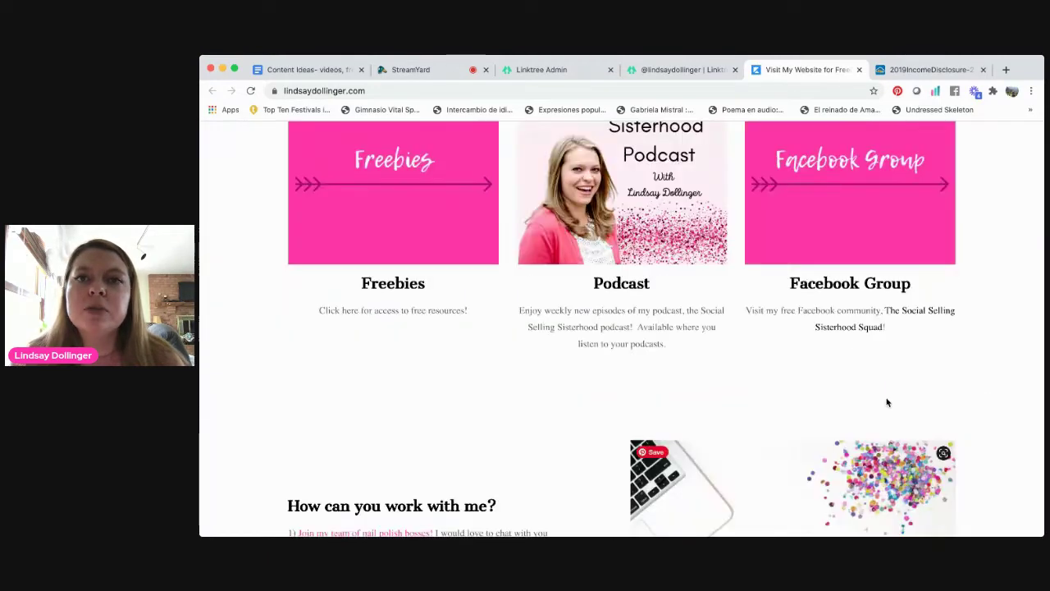
{"action": "scroll", "coordinate": [887, 402], "scroll_direction": "up", "scroll_amount": 5}
{"action": "left_click", "coordinate": [859, 69]}
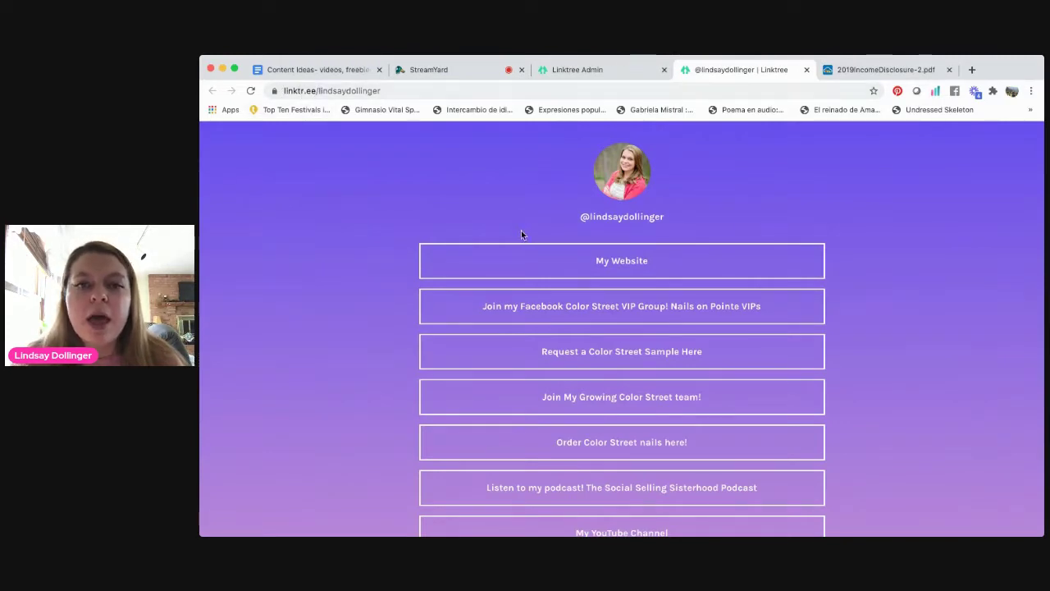
- Scroll the public profile and test the 'Find me personally on Facebook!' button
{"action": "scroll", "coordinate": [521, 232], "scroll_direction": "down", "scroll_amount": 2}
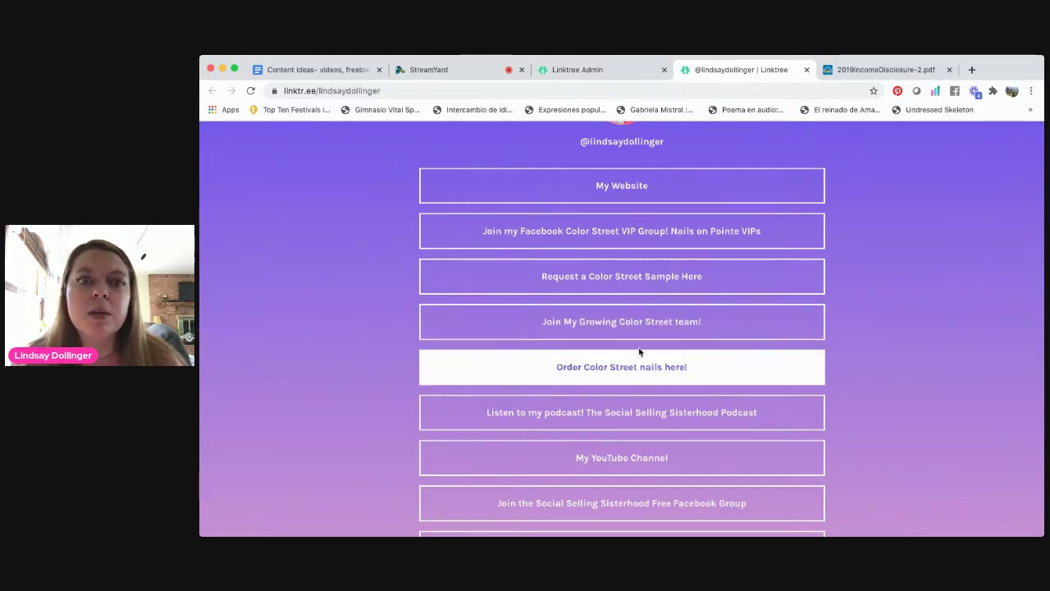
{"action": "scroll", "coordinate": [664, 360], "scroll_direction": "down", "scroll_amount": 2}
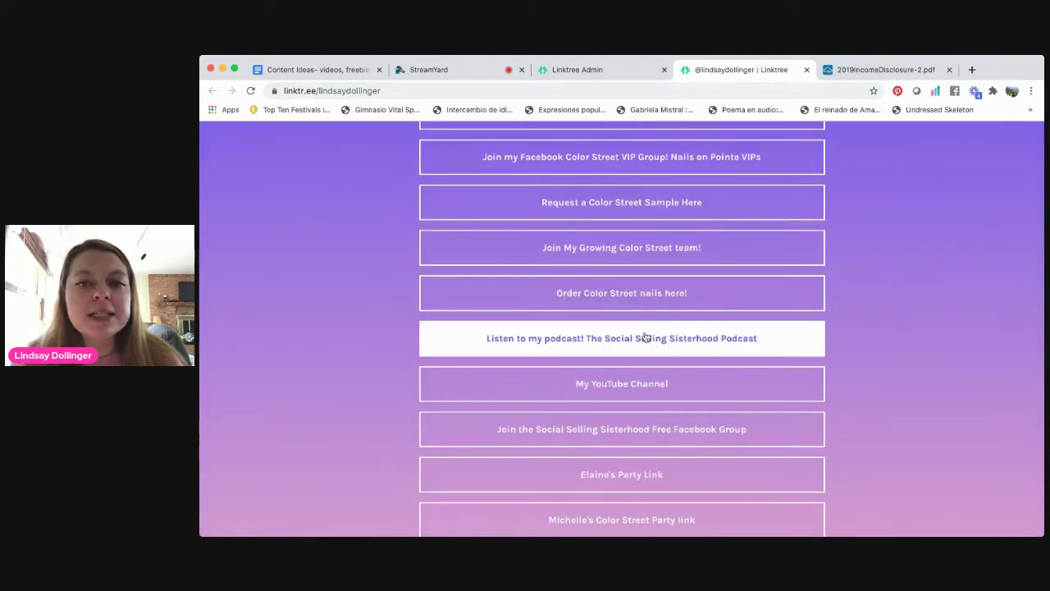
{"action": "scroll", "coordinate": [634, 396], "scroll_direction": "down", "scroll_amount": 2}
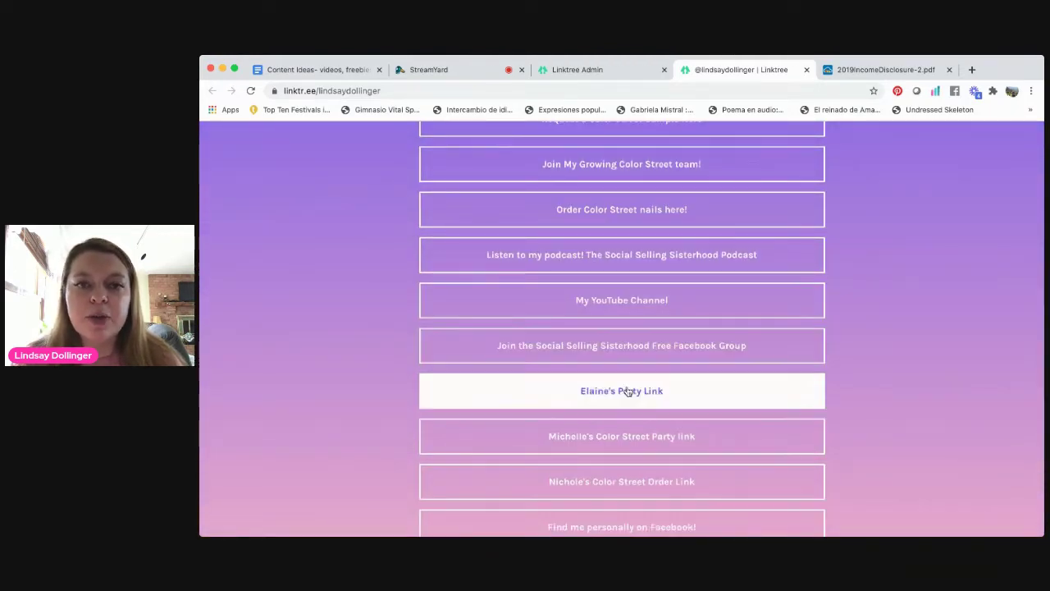
{"action": "scroll", "coordinate": [629, 391], "scroll_direction": "down", "scroll_amount": 2}
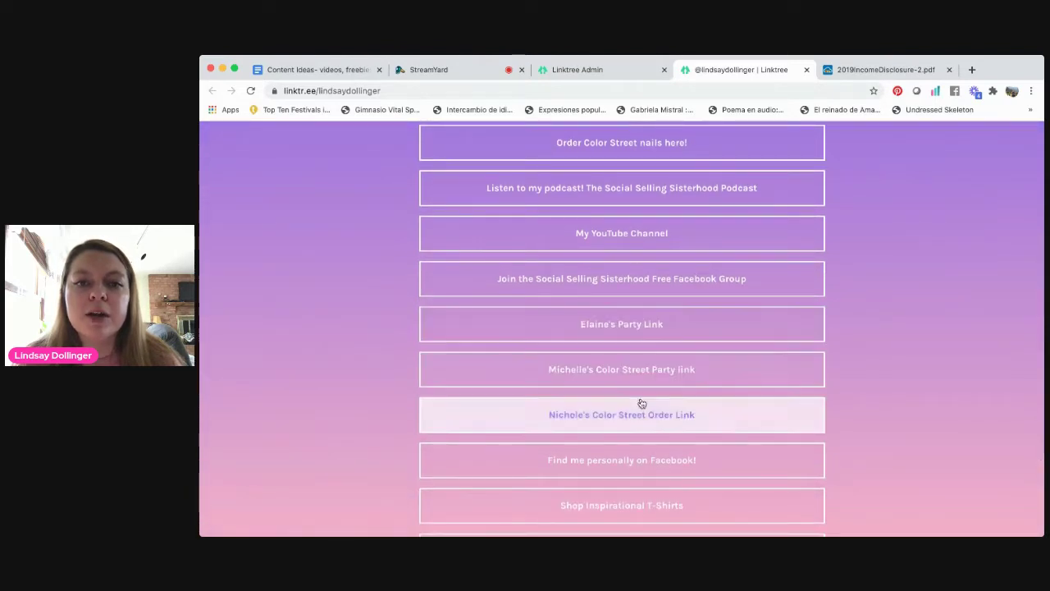
{"action": "scroll", "coordinate": [634, 435], "scroll_direction": "down", "scroll_amount": 1}
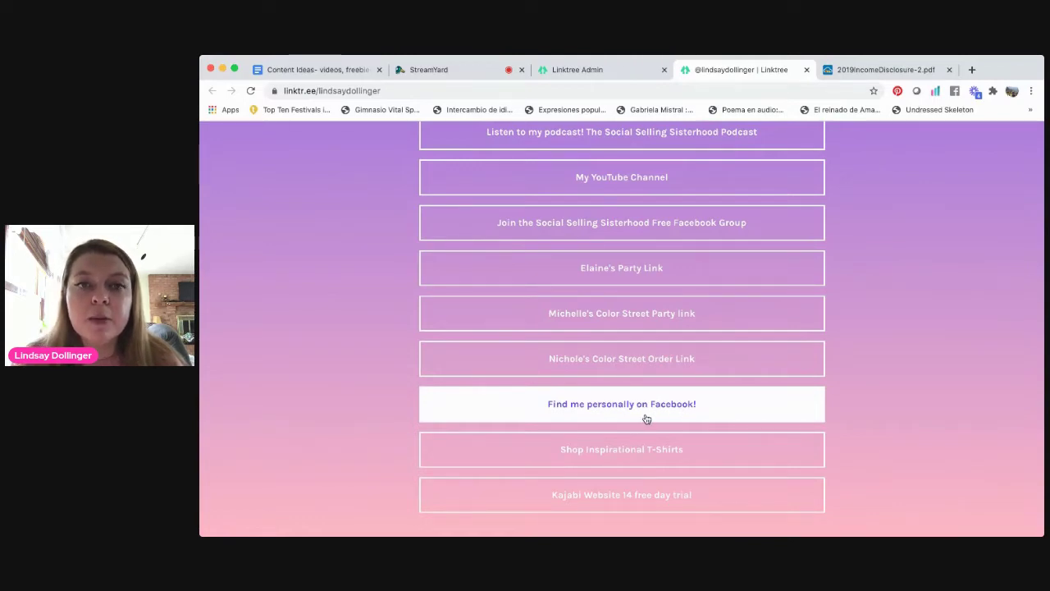
{"action": "left_click", "coordinate": [647, 419]}
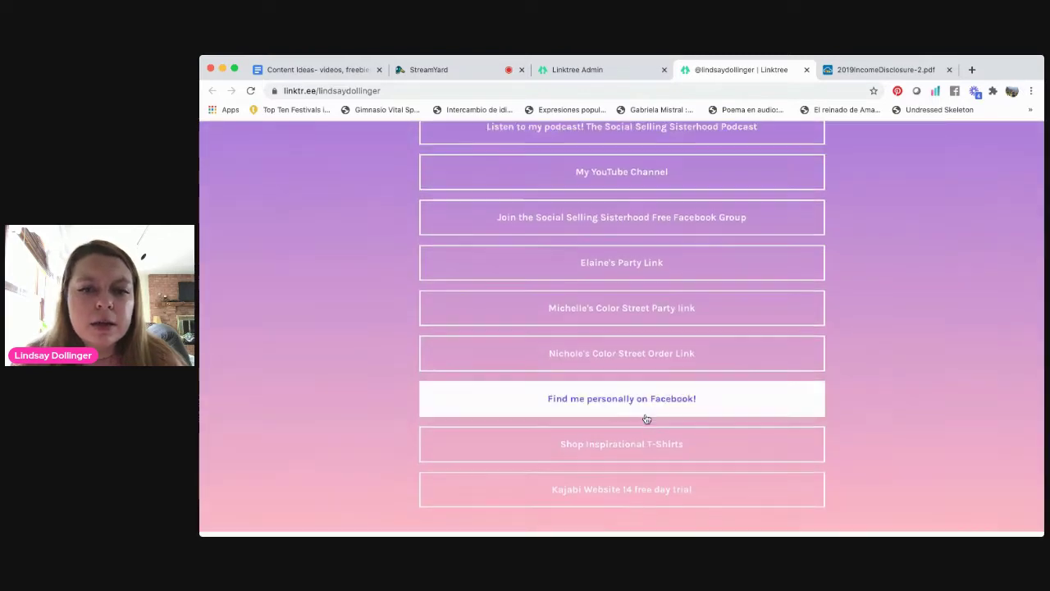
- Return to the Linktree Admin links editor
{"action": "scroll", "coordinate": [869, 272], "scroll_direction": "down", "scroll_amount": 1}
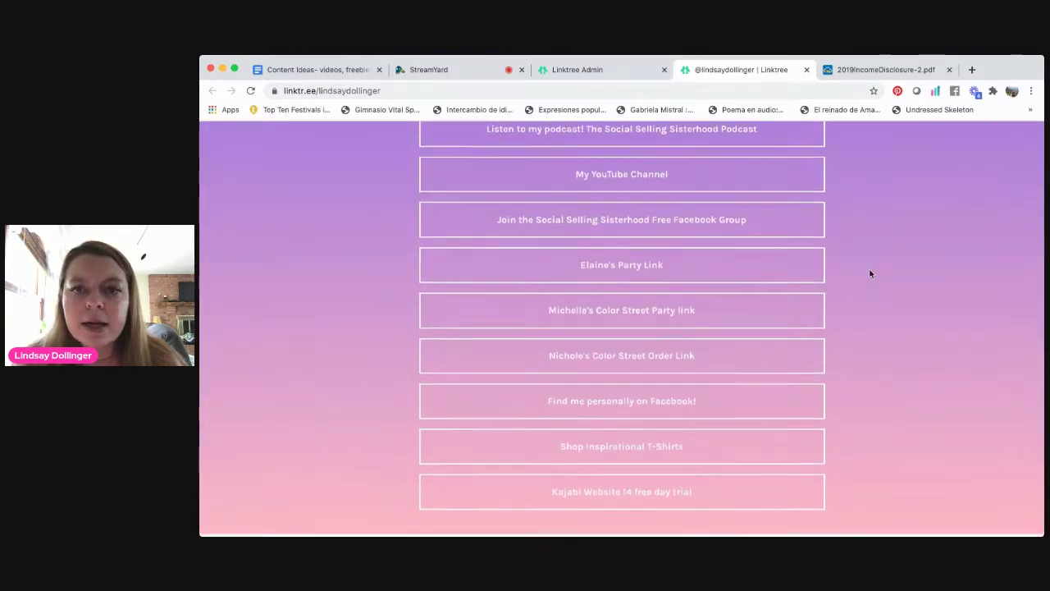
{"action": "scroll", "coordinate": [869, 274], "scroll_direction": "up", "scroll_amount": 5}
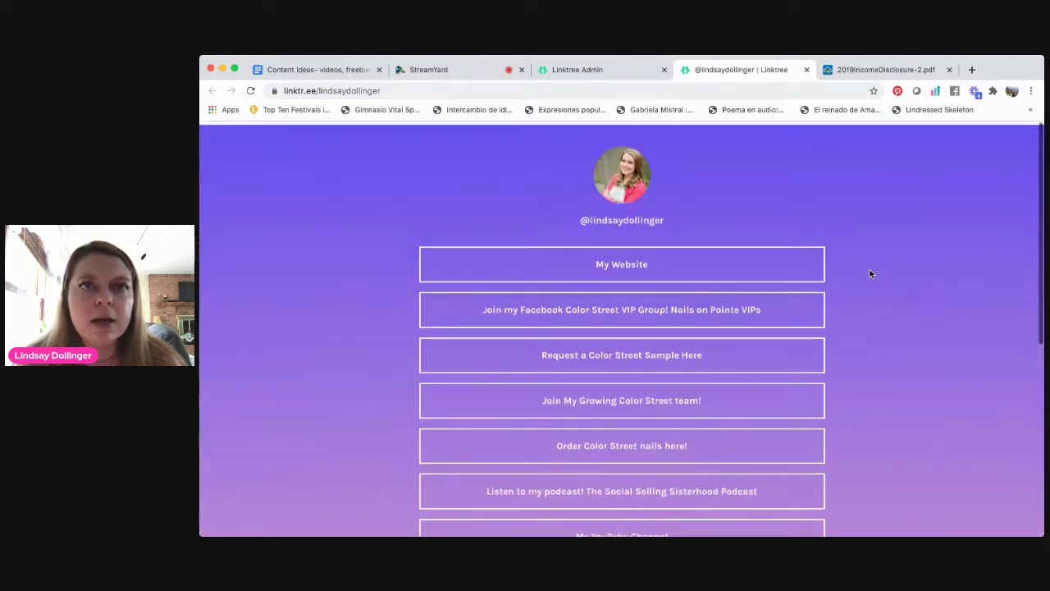
{"action": "left_click", "coordinate": [607, 72]}
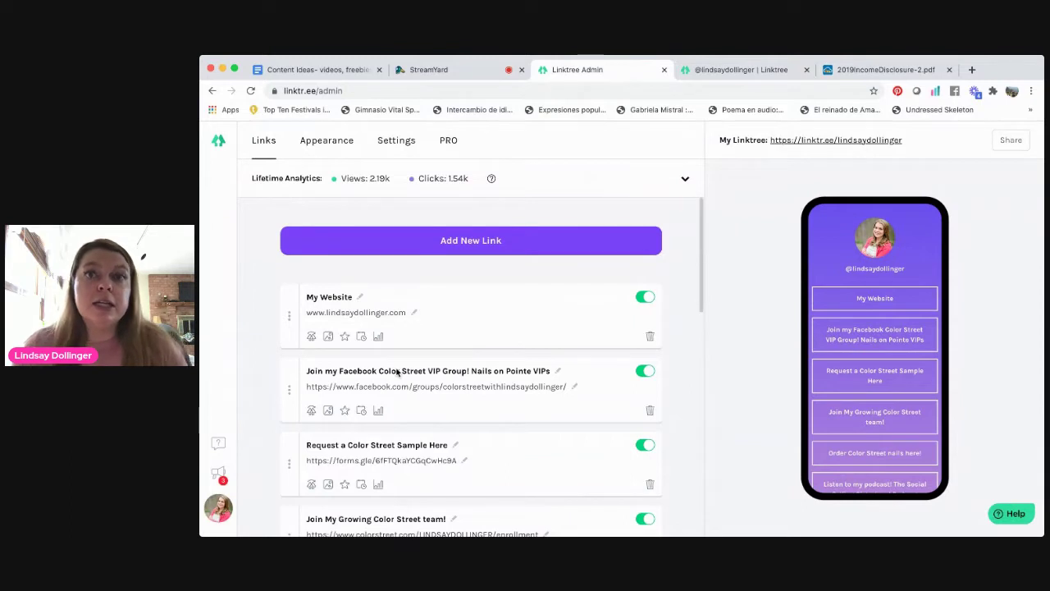
- Add a new link titled 'Color Street Income Disclosure Statement' at the top of the list
{"action": "left_click", "coordinate": [505, 250]}
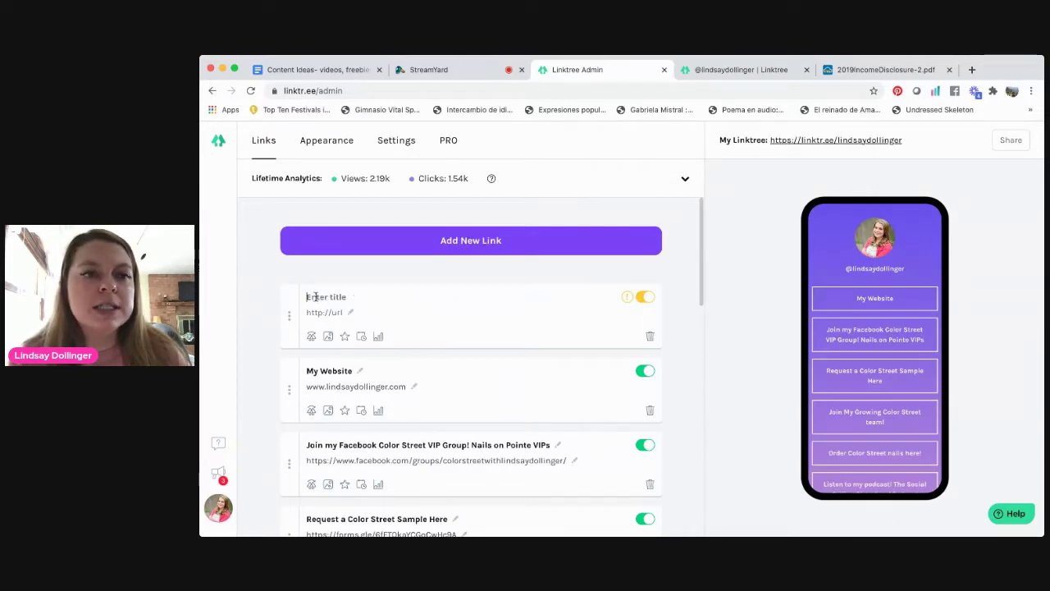
{"action": "left_click", "coordinate": [315, 297]}
{"action": "type", "text": "Color Street Income Discl"}
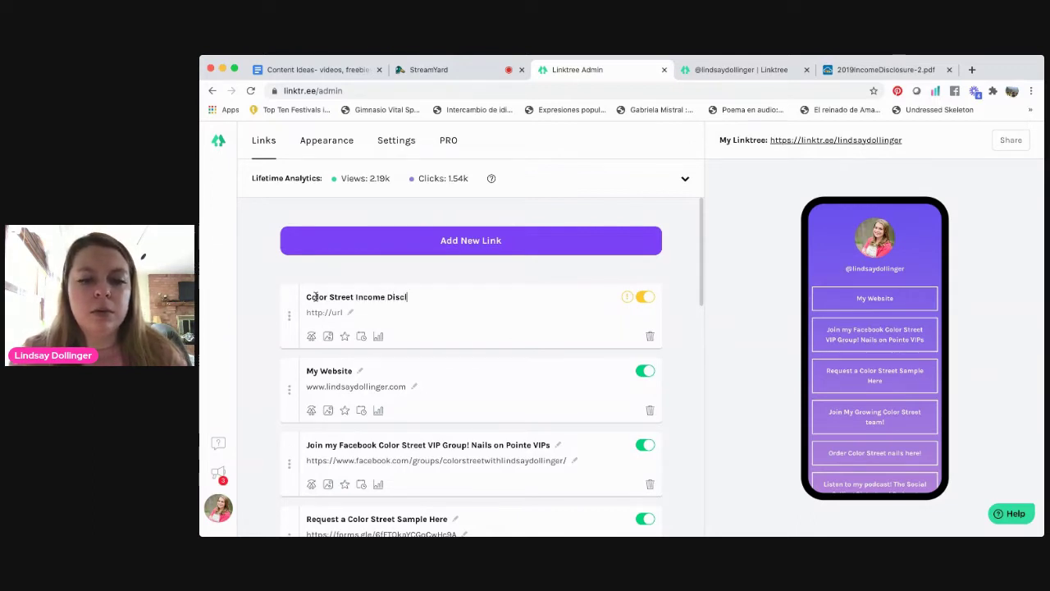
{"action": "type", "text": "re Statement"}
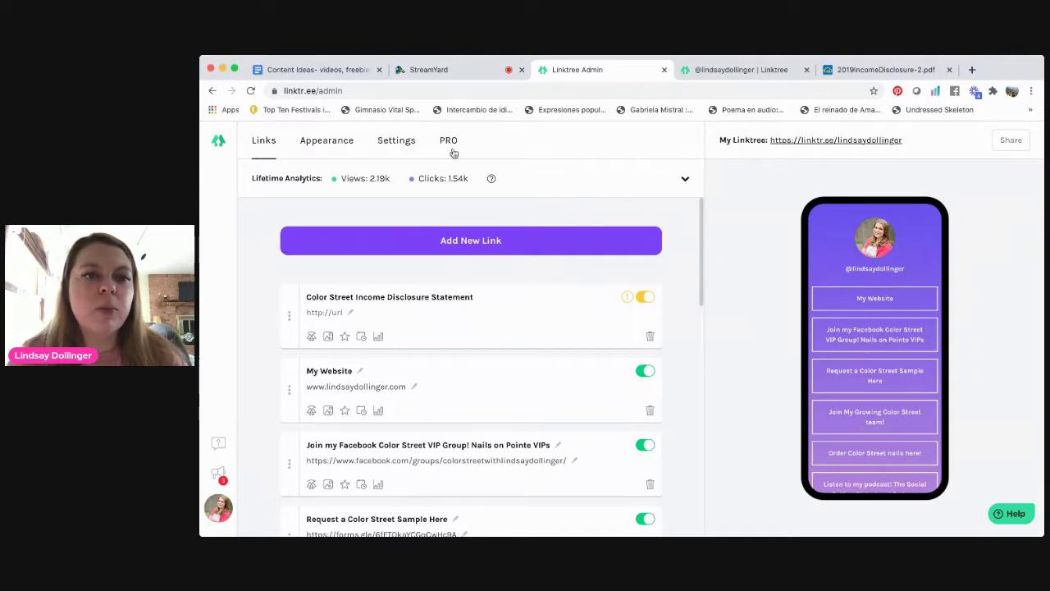
{"action": "left_click", "coordinate": [441, 296]}
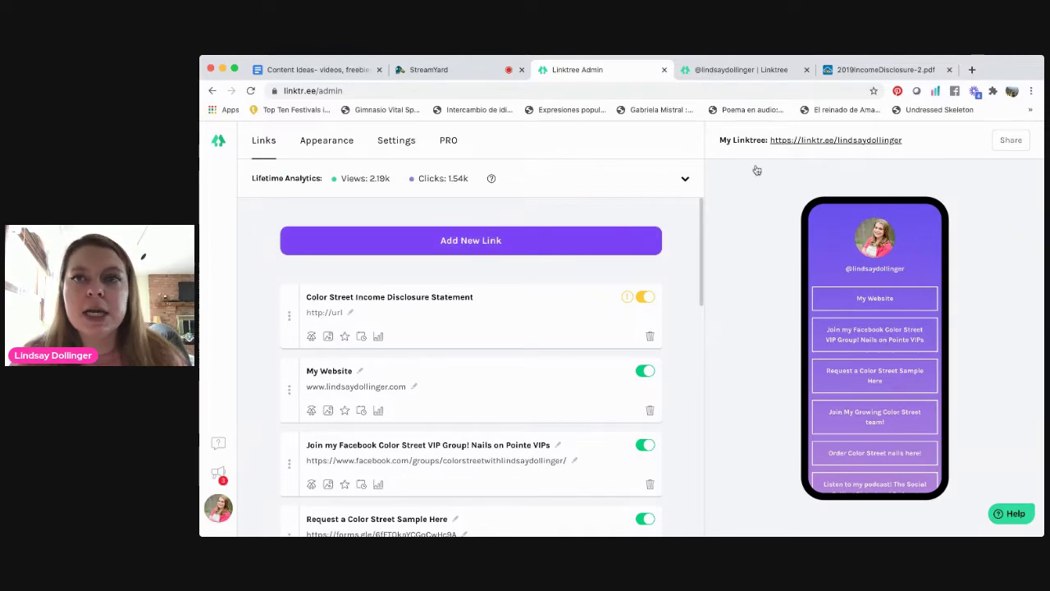
- Paste the 2019IncomeDisclosure-2.pdf address into the new link's URL so it goes live
{"action": "left_click", "coordinate": [879, 69]}
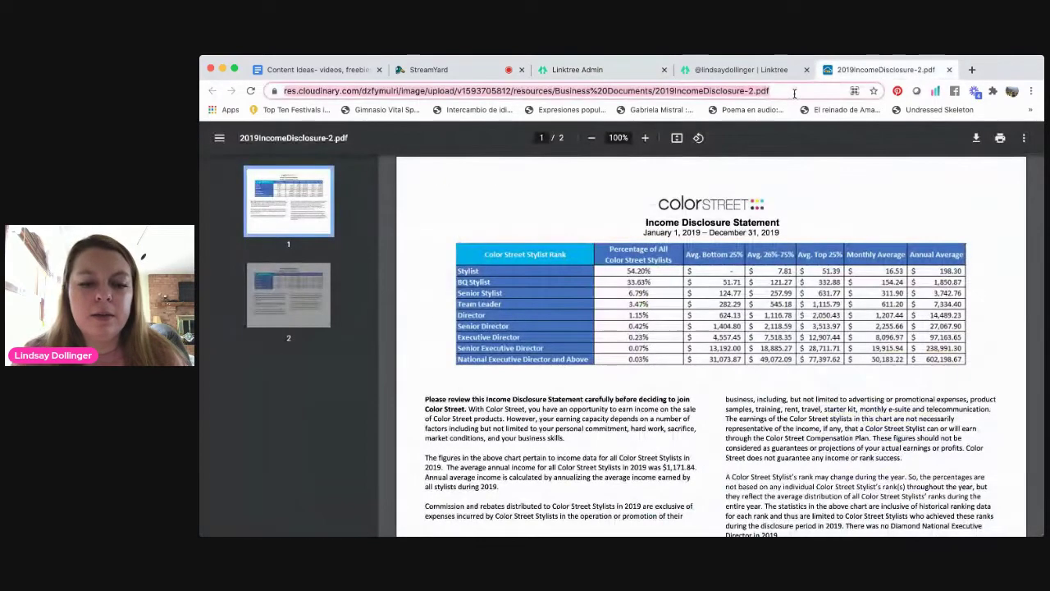
{"action": "left_click", "coordinate": [588, 72]}
{"action": "left_click", "coordinate": [349, 316]}
{"action": "key", "text": "super+v"}
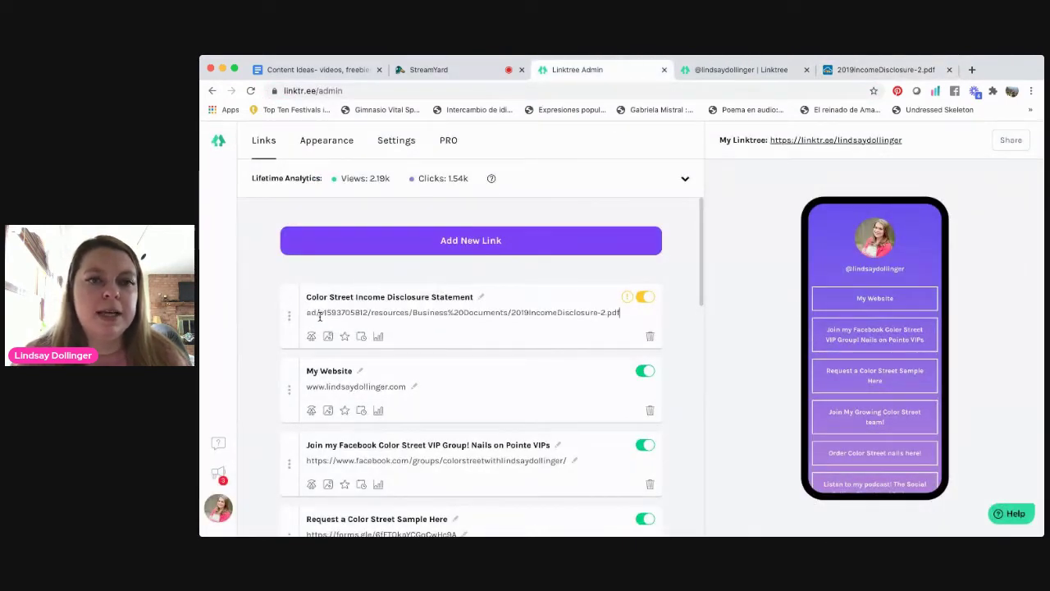
{"action": "left_click", "coordinate": [628, 274]}
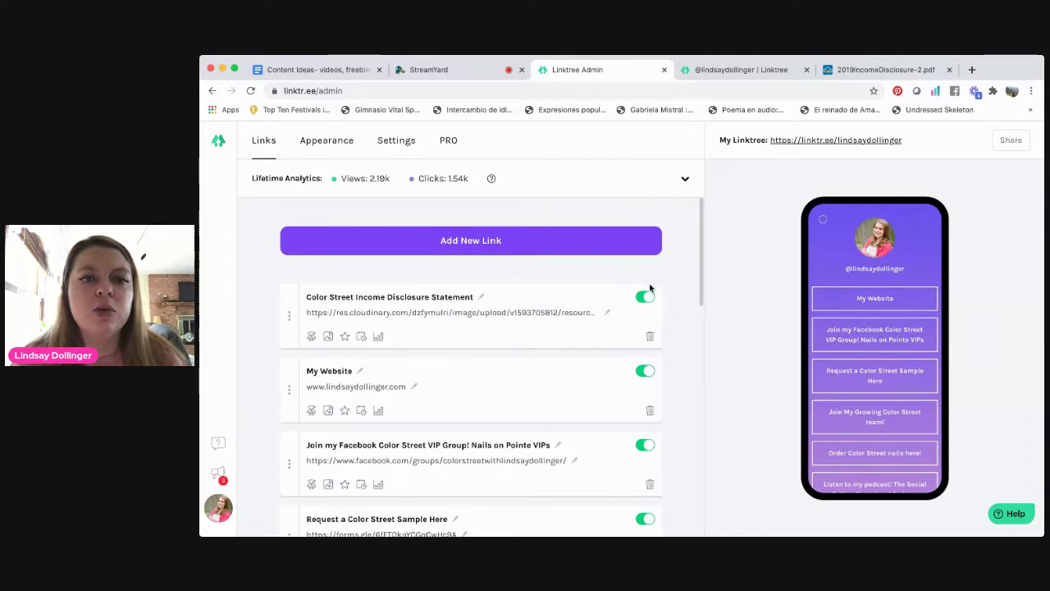
{"action": "scroll", "coordinate": [617, 369], "scroll_direction": "down", "scroll_amount": 10}
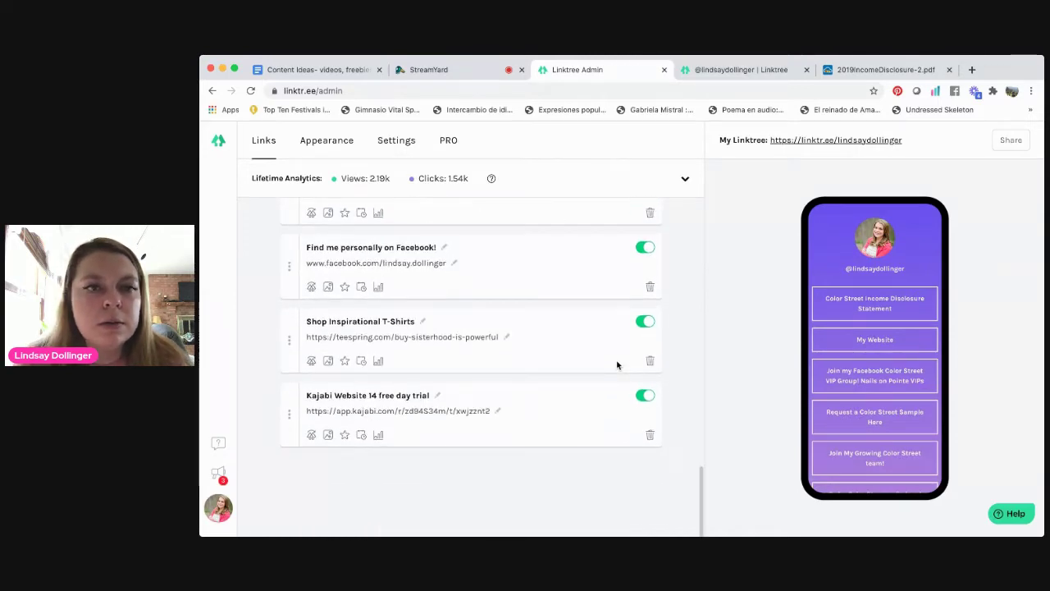
{"action": "scroll", "coordinate": [617, 365], "scroll_direction": "up", "scroll_amount": 5}
{"action": "scroll", "coordinate": [617, 365], "scroll_direction": "up", "scroll_amount": 5}
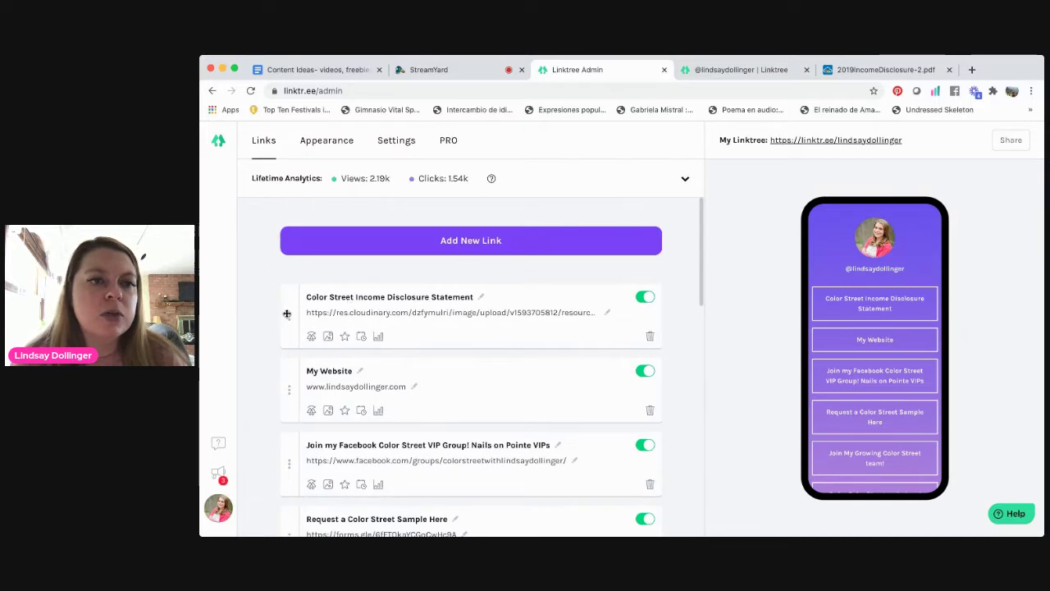
- Drag the Color Street Income Disclosure Statement link below Kajabi Website to the list bottom
{"action": "left_click_drag", "start_coordinate": [287, 313], "coordinate": [287, 482]}
{"action": "scroll", "coordinate": [295, 515], "scroll_direction": "down", "scroll_amount": 5}
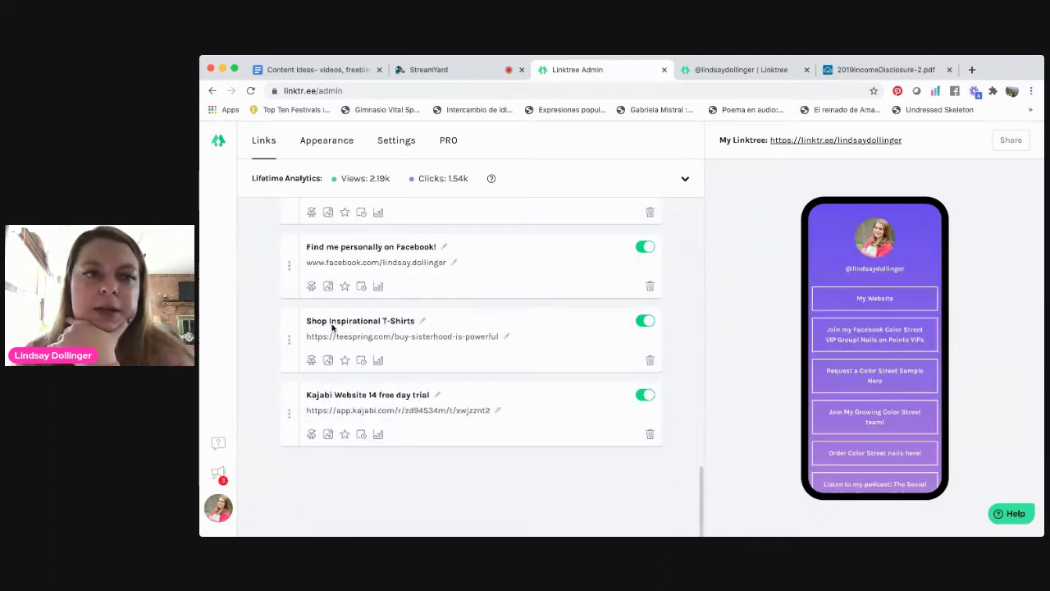
{"action": "scroll", "coordinate": [315, 332], "scroll_direction": "up", "scroll_amount": 5}
{"action": "scroll", "coordinate": [315, 332], "scroll_direction": "down", "scroll_amount": 3}
{"action": "left_click_drag", "start_coordinate": [290, 263], "coordinate": [276, 525]}
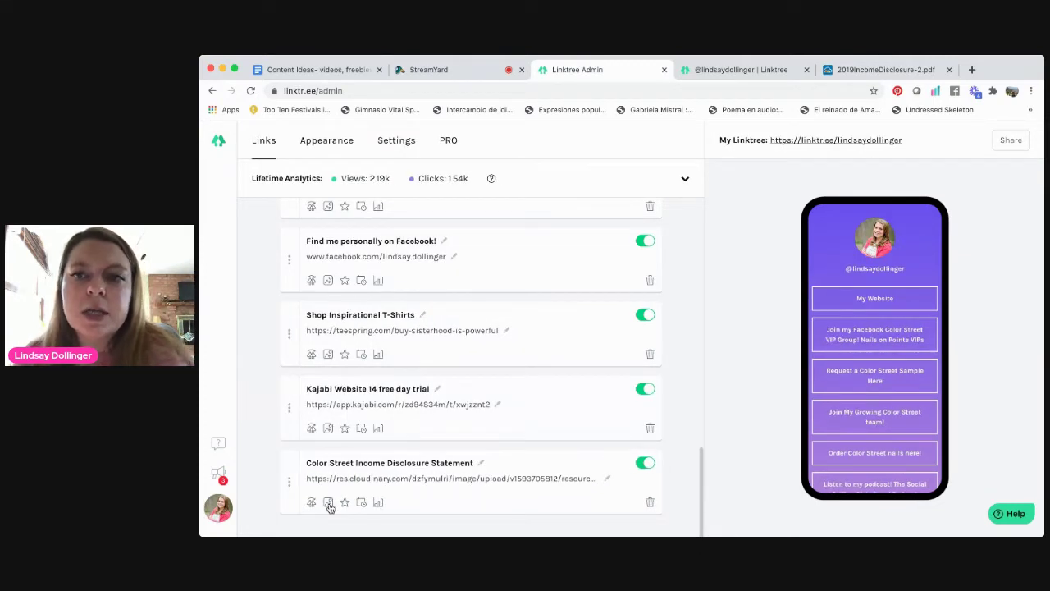
{"action": "scroll", "coordinate": [400, 322], "scroll_direction": "up", "scroll_amount": 10}
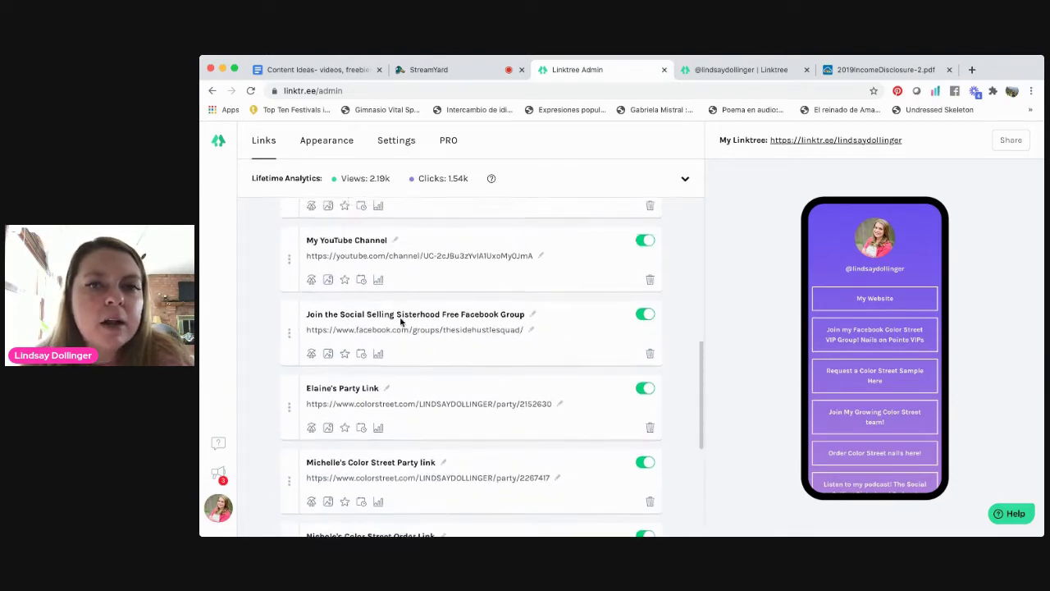
{"action": "scroll", "coordinate": [400, 321], "scroll_direction": "up", "scroll_amount": 10}
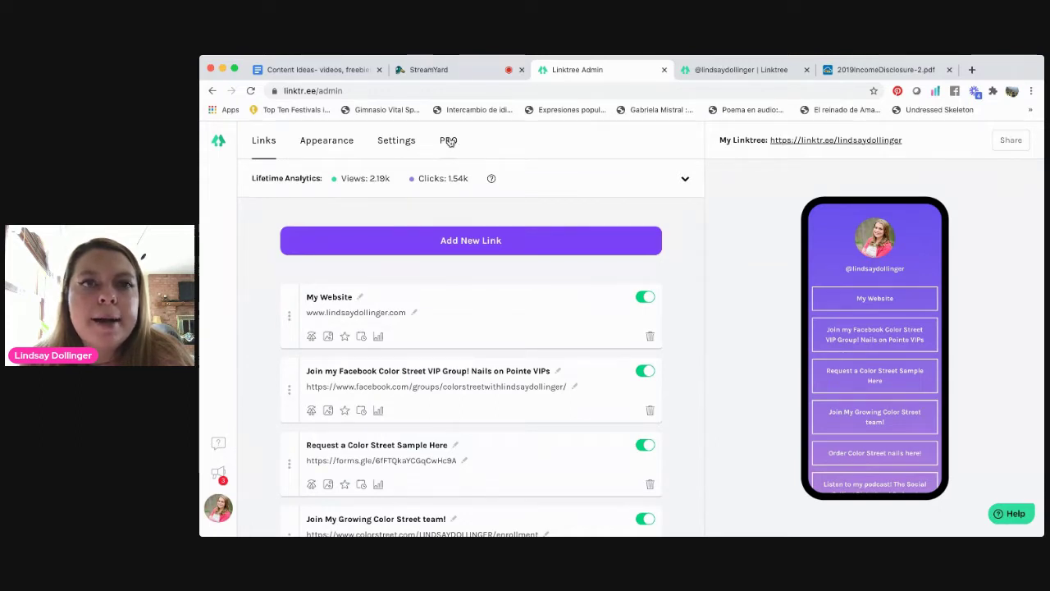
- Glance at My Website's Priority Link option, then go to the Appearance page
{"action": "left_click", "coordinate": [344, 336]}
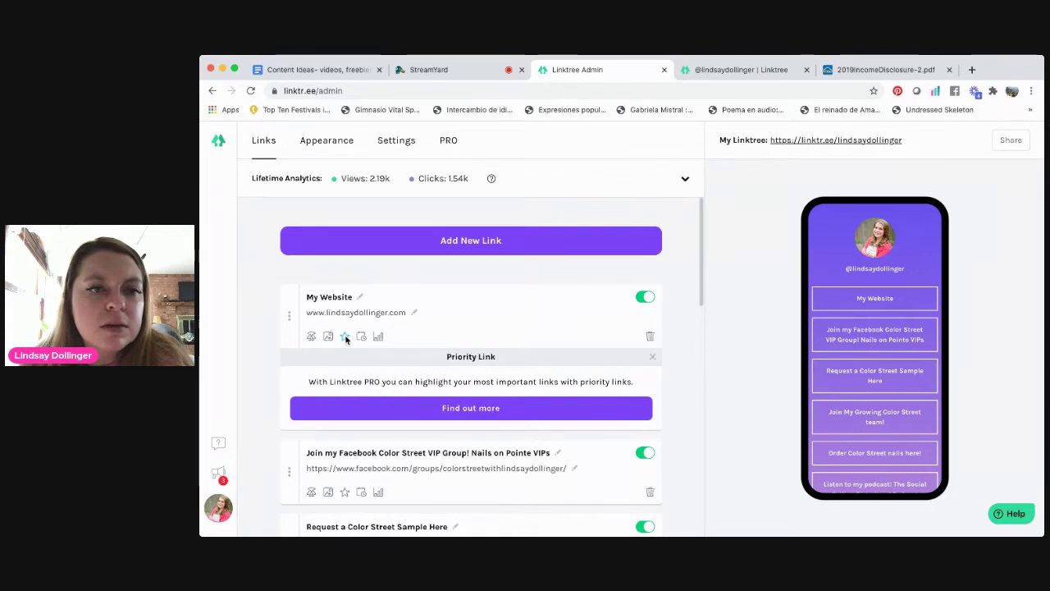
{"action": "left_click", "coordinate": [344, 336]}
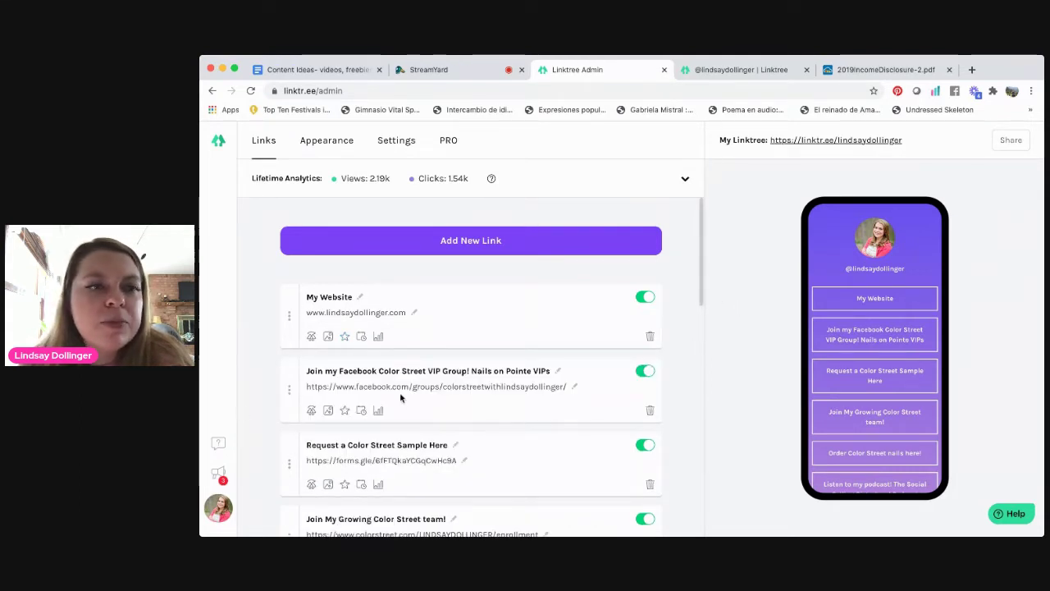
{"action": "left_click", "coordinate": [335, 142]}
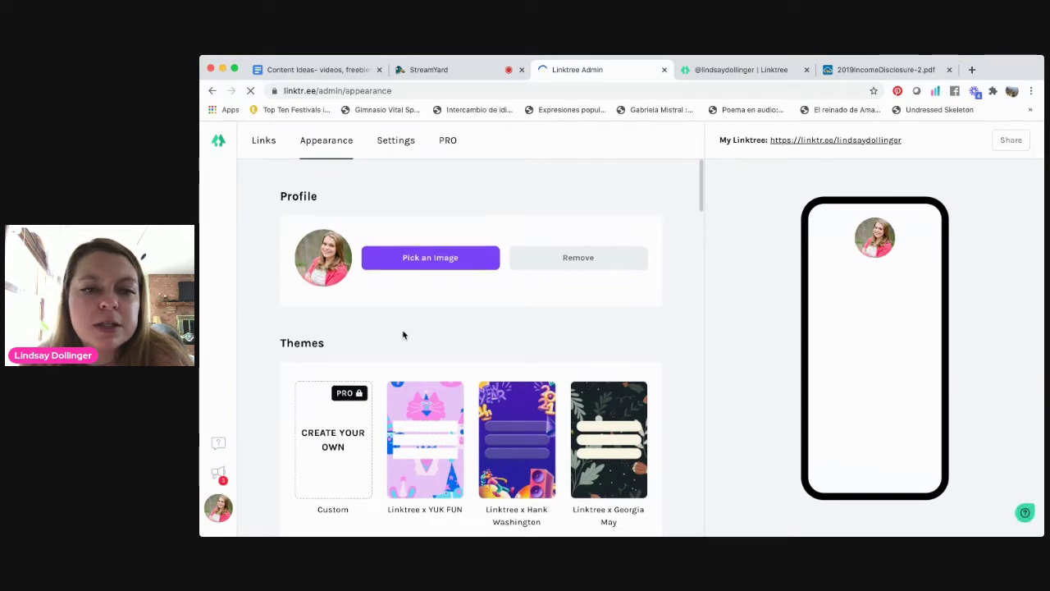
{"action": "scroll", "coordinate": [402, 335], "scroll_direction": "down", "scroll_amount": 3}
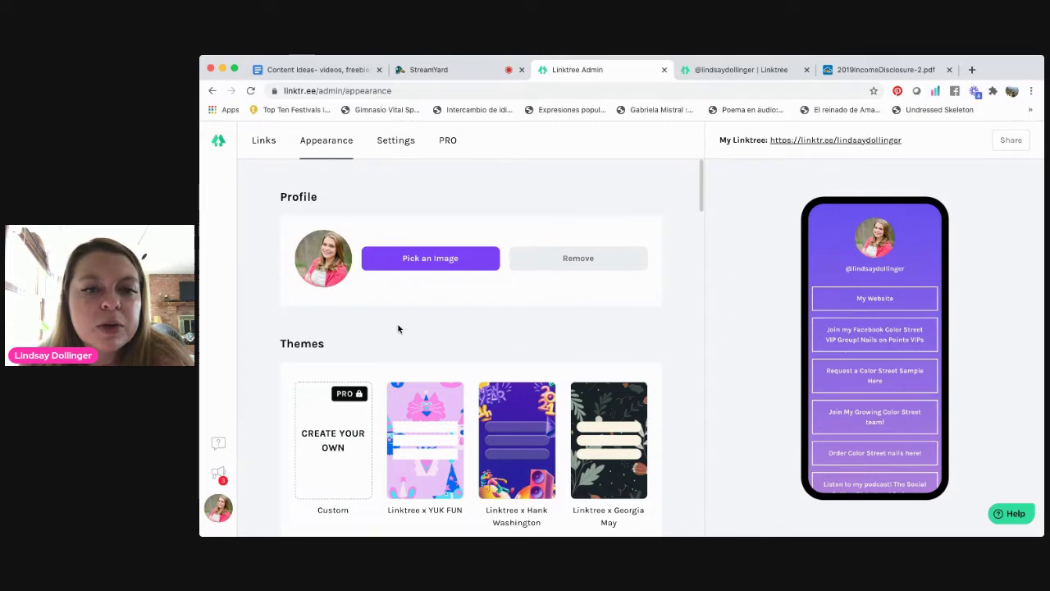
{"action": "scroll", "coordinate": [398, 329], "scroll_direction": "down", "scroll_amount": 2}
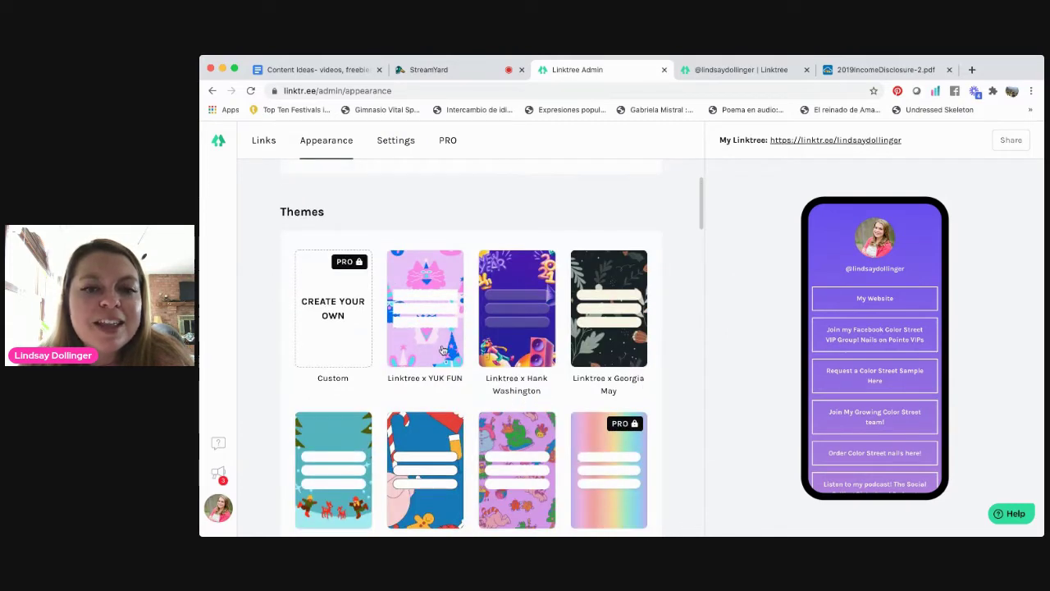
{"action": "scroll", "coordinate": [443, 349], "scroll_direction": "down", "scroll_amount": 2}
{"action": "scroll", "coordinate": [443, 350], "scroll_direction": "down", "scroll_amount": 2}
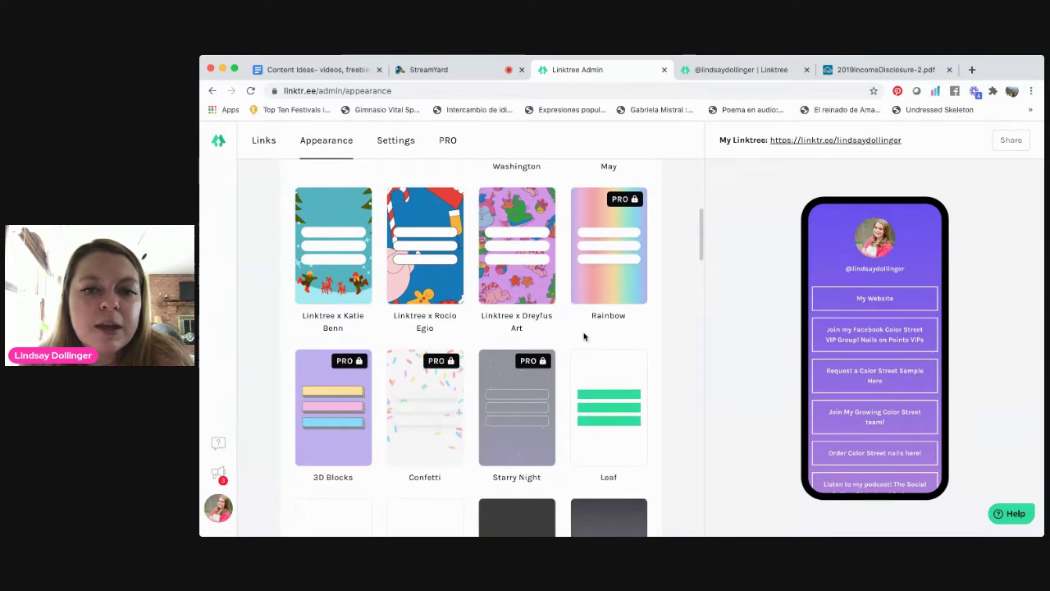
{"action": "scroll", "coordinate": [583, 335], "scroll_direction": "down", "scroll_amount": 6}
{"action": "scroll", "coordinate": [586, 333], "scroll_direction": "down", "scroll_amount": 1}
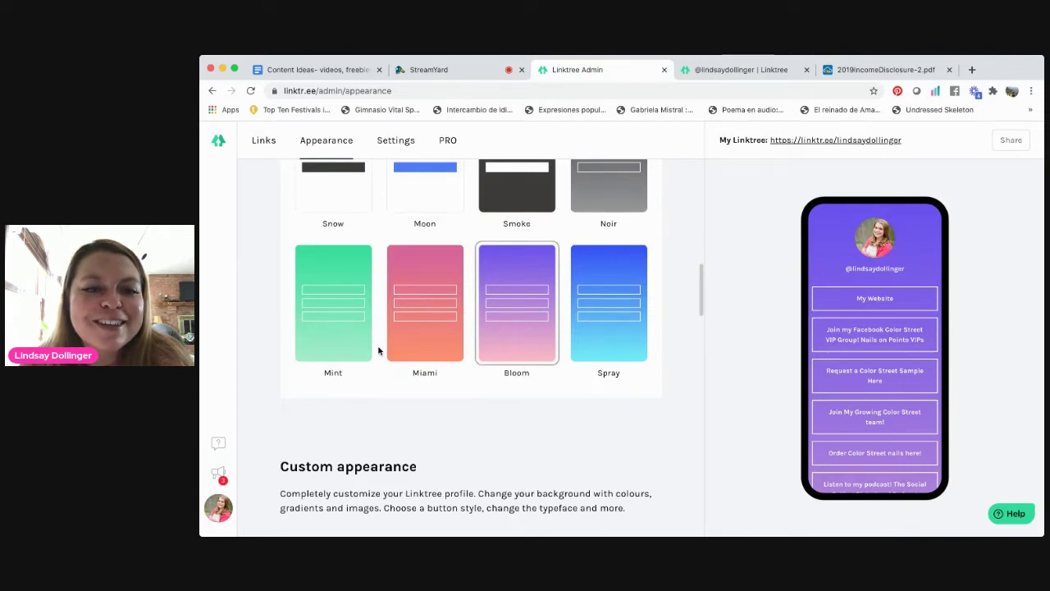
- Apply the pink Miami theme to the profile
{"action": "left_click", "coordinate": [421, 347]}
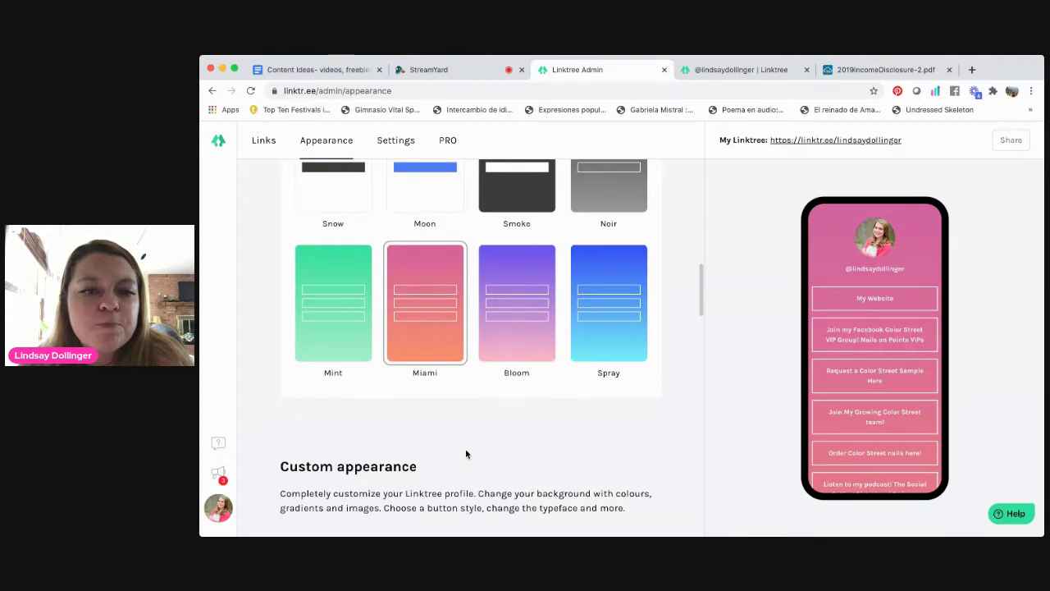
{"action": "scroll", "coordinate": [465, 454], "scroll_direction": "up", "scroll_amount": 2}
{"action": "scroll", "coordinate": [466, 454], "scroll_direction": "down", "scroll_amount": 10}
{"action": "scroll", "coordinate": [466, 455], "scroll_direction": "up", "scroll_amount": 3}
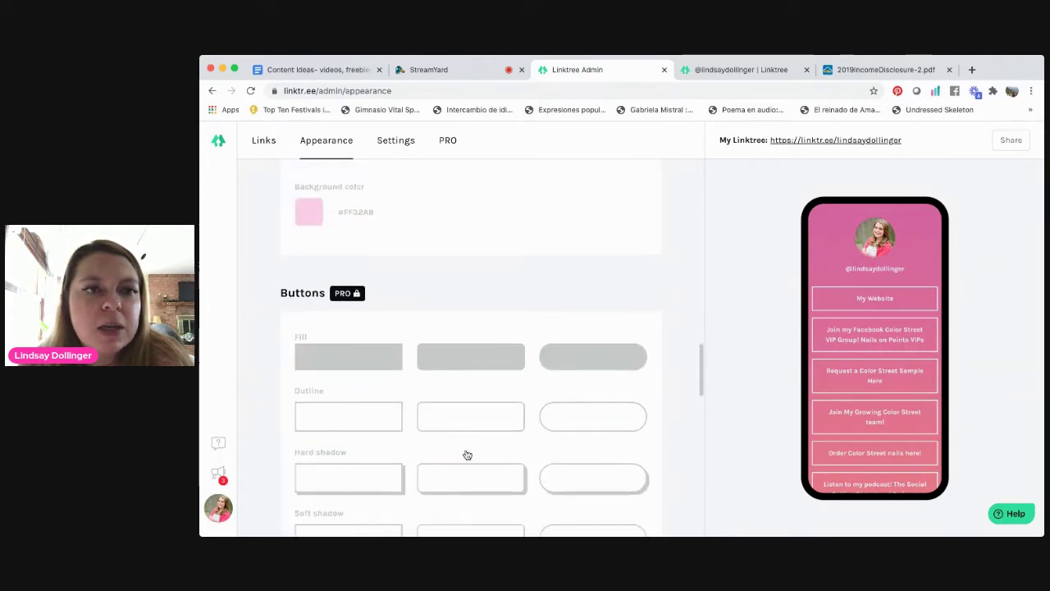
{"action": "scroll", "coordinate": [367, 299], "scroll_direction": "up", "scroll_amount": 4}
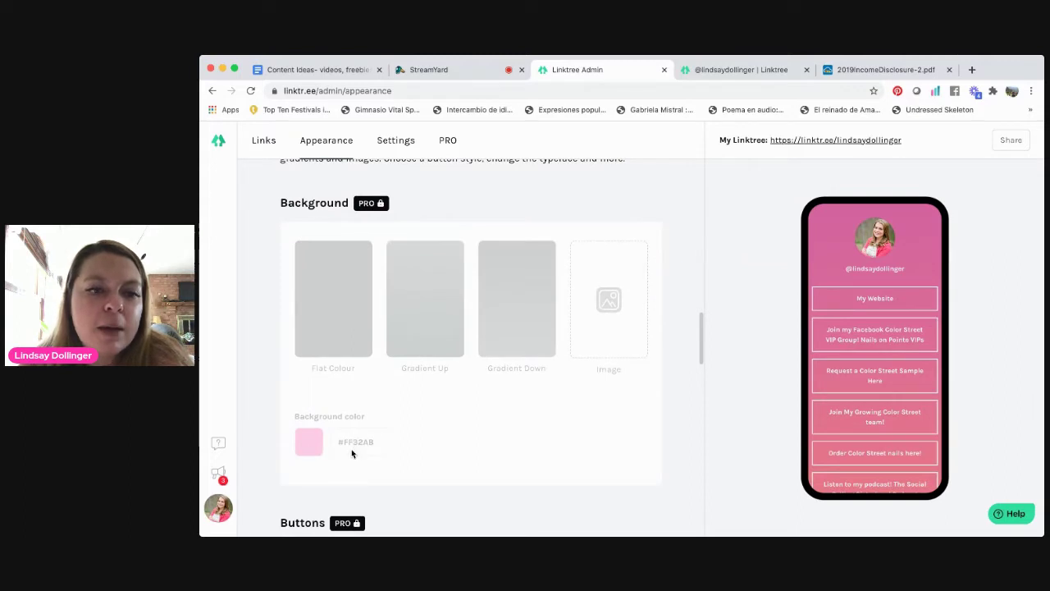
- Browse the PRO custom appearance options, then return to the Links list
{"action": "scroll", "coordinate": [355, 449], "scroll_direction": "down", "scroll_amount": 4}
{"action": "scroll", "coordinate": [355, 450], "scroll_direction": "down", "scroll_amount": 1}
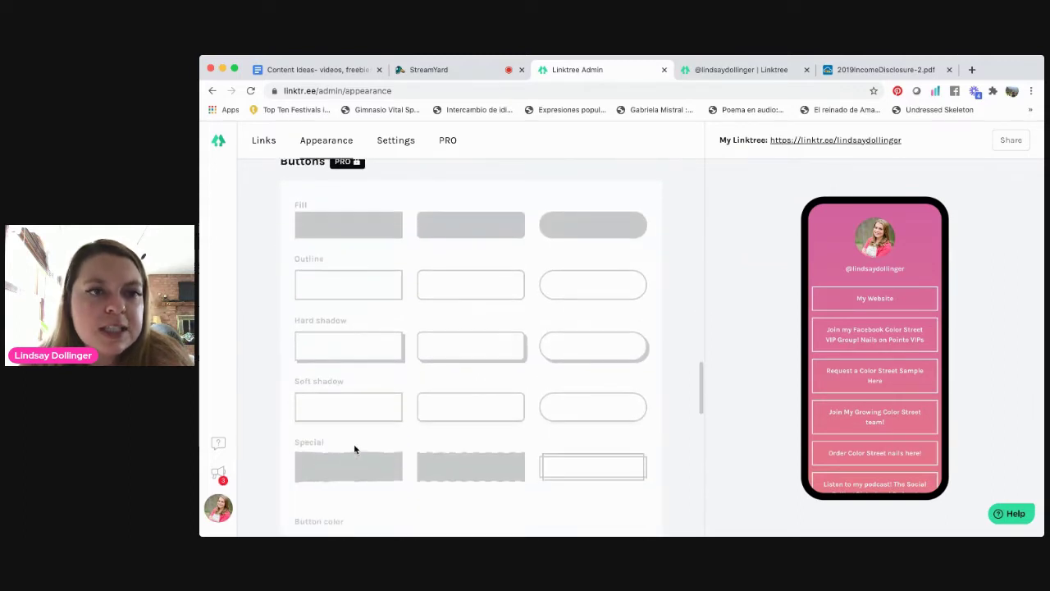
{"action": "scroll", "coordinate": [433, 298], "scroll_direction": "up", "scroll_amount": 1}
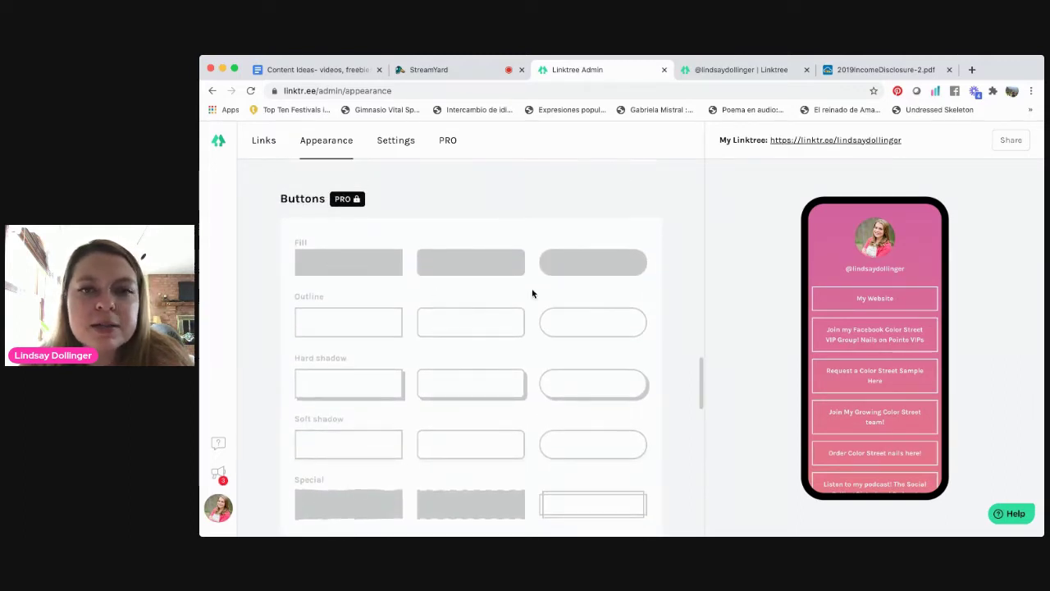
{"action": "scroll", "coordinate": [526, 401], "scroll_direction": "down", "scroll_amount": 6}
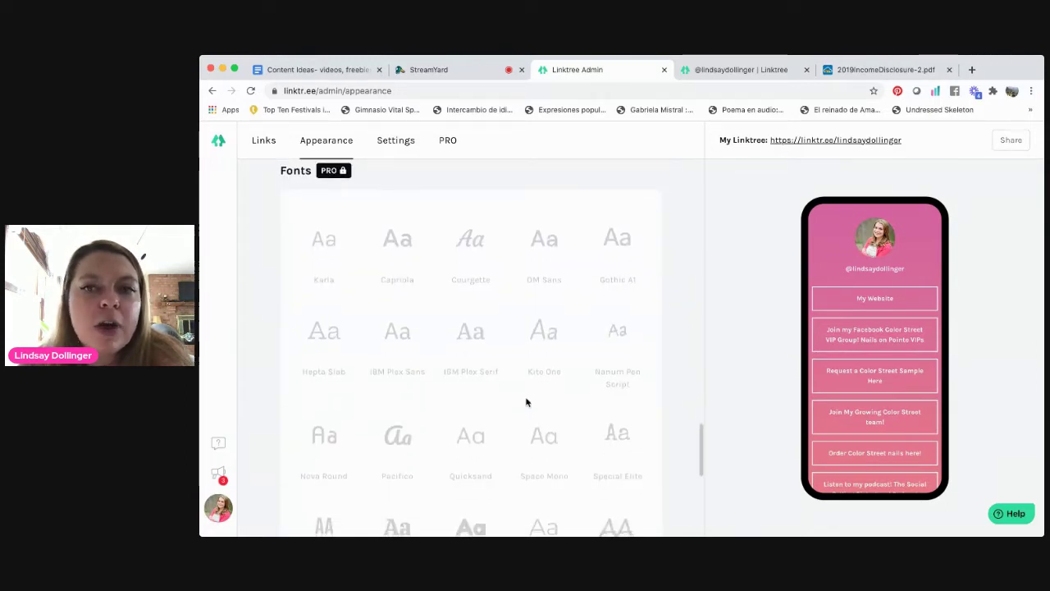
{"action": "scroll", "coordinate": [527, 401], "scroll_direction": "down", "scroll_amount": 5}
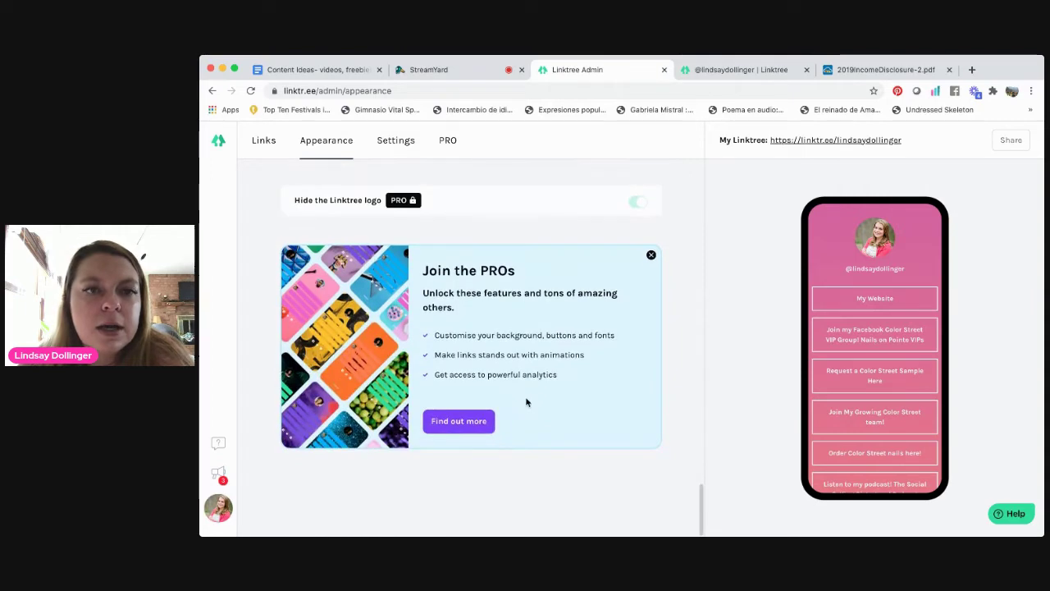
{"action": "scroll", "coordinate": [461, 246], "scroll_direction": "up", "scroll_amount": 15}
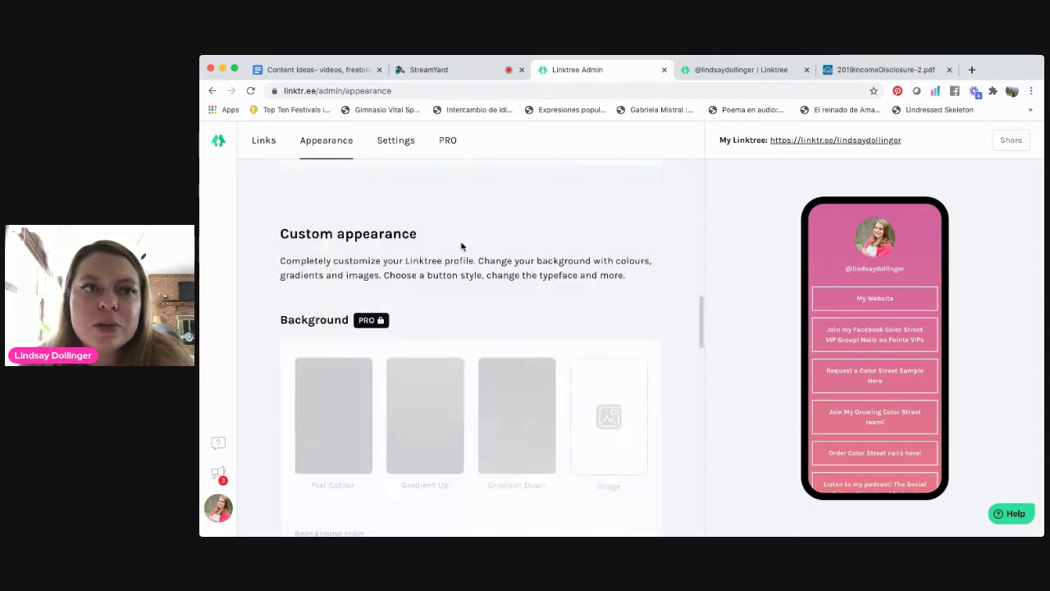
{"action": "left_click", "coordinate": [266, 143]}
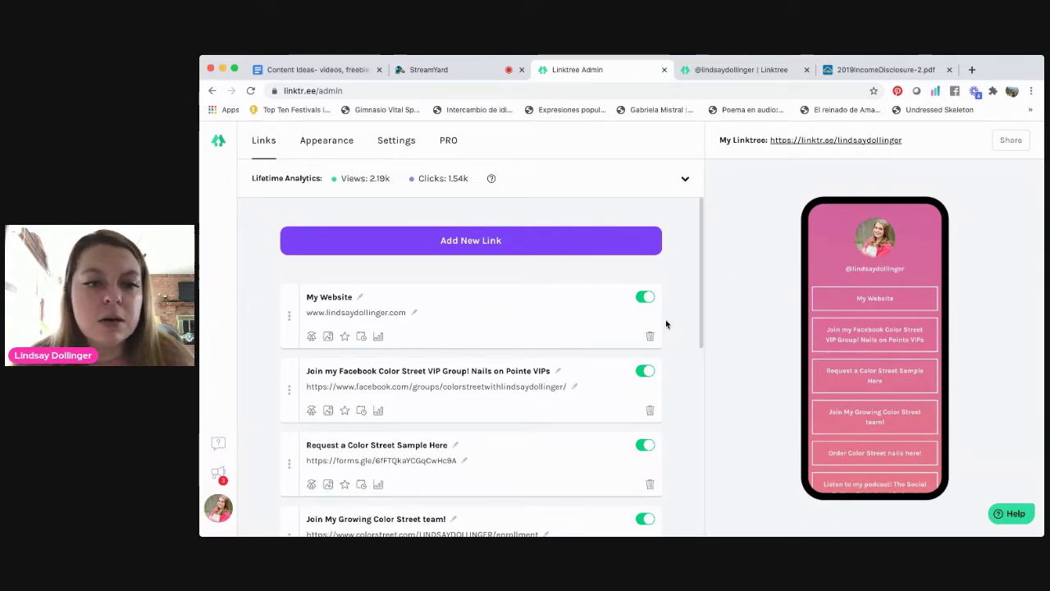
{"action": "scroll", "coordinate": [665, 324], "scroll_direction": "down", "scroll_amount": 2}
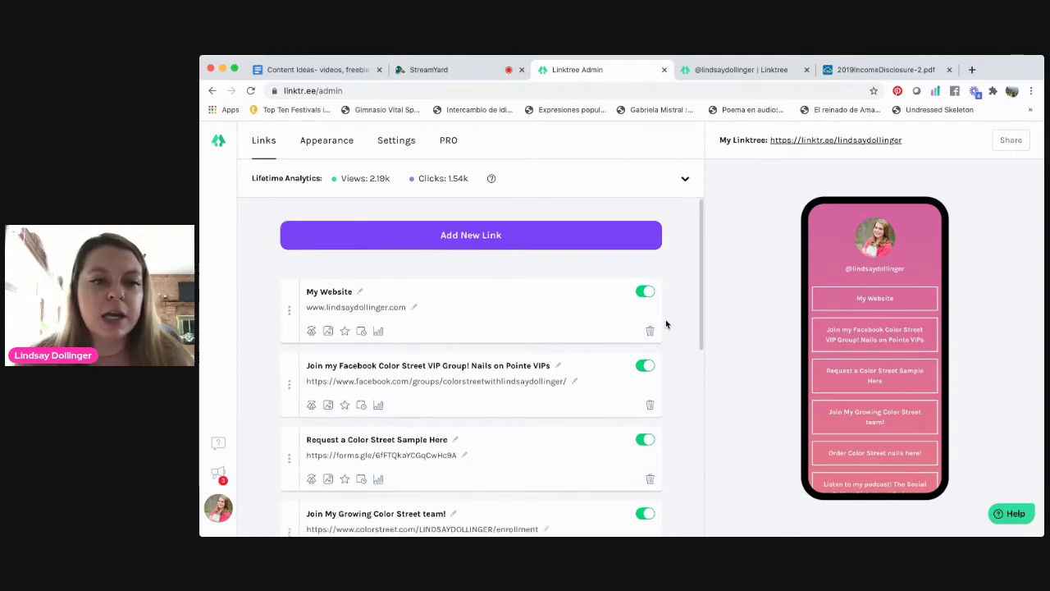
{"action": "scroll", "coordinate": [665, 320], "scroll_direction": "up", "scroll_amount": 3}
{"action": "scroll", "coordinate": [666, 319], "scroll_direction": "down", "scroll_amount": 1}
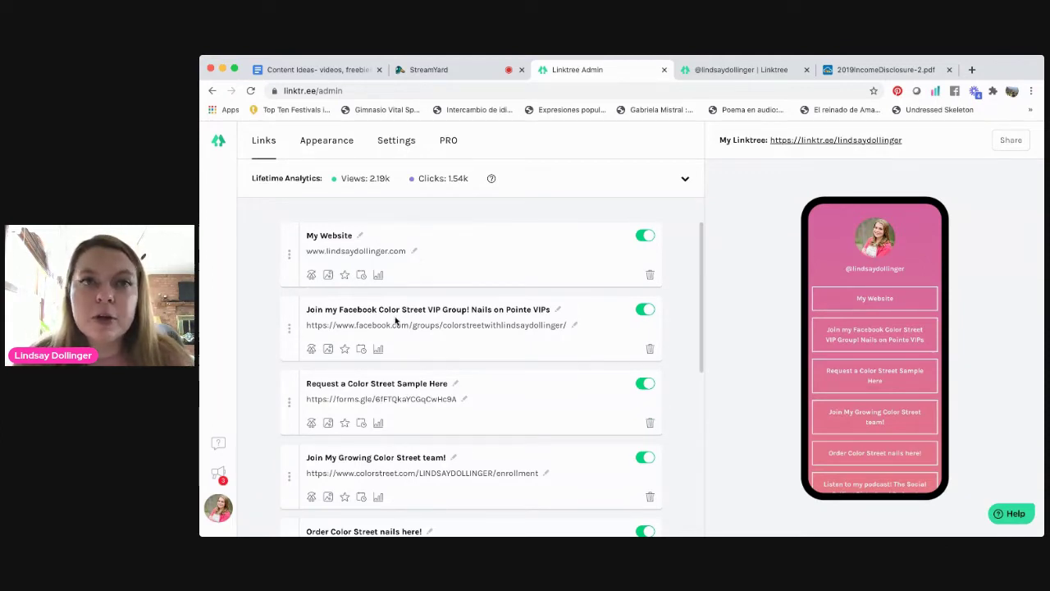
{"action": "scroll", "coordinate": [531, 328], "scroll_direction": "down", "scroll_amount": 2}
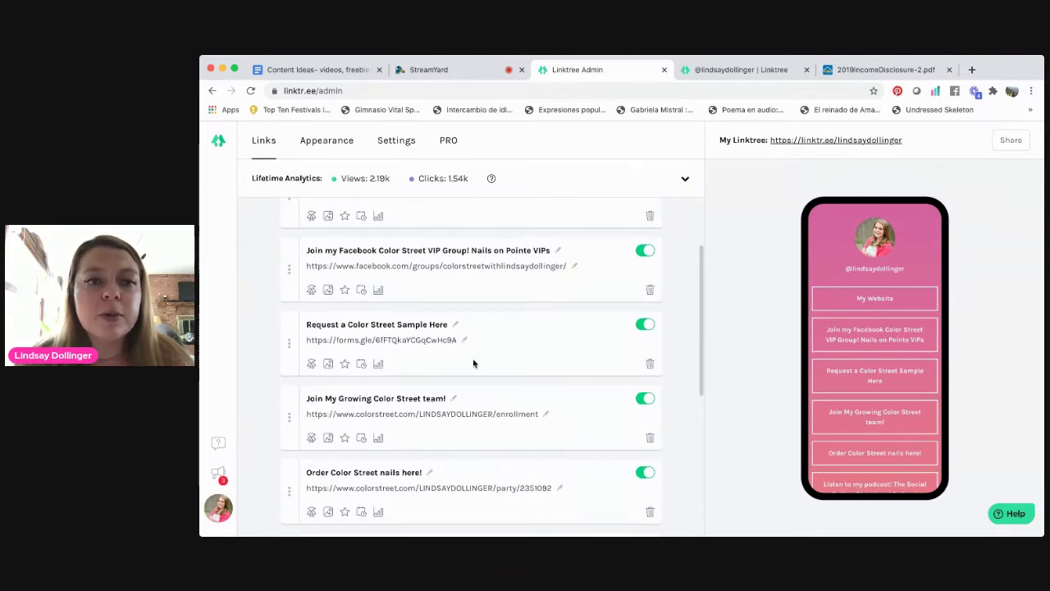
{"action": "scroll", "coordinate": [405, 349], "scroll_direction": "down", "scroll_amount": 3}
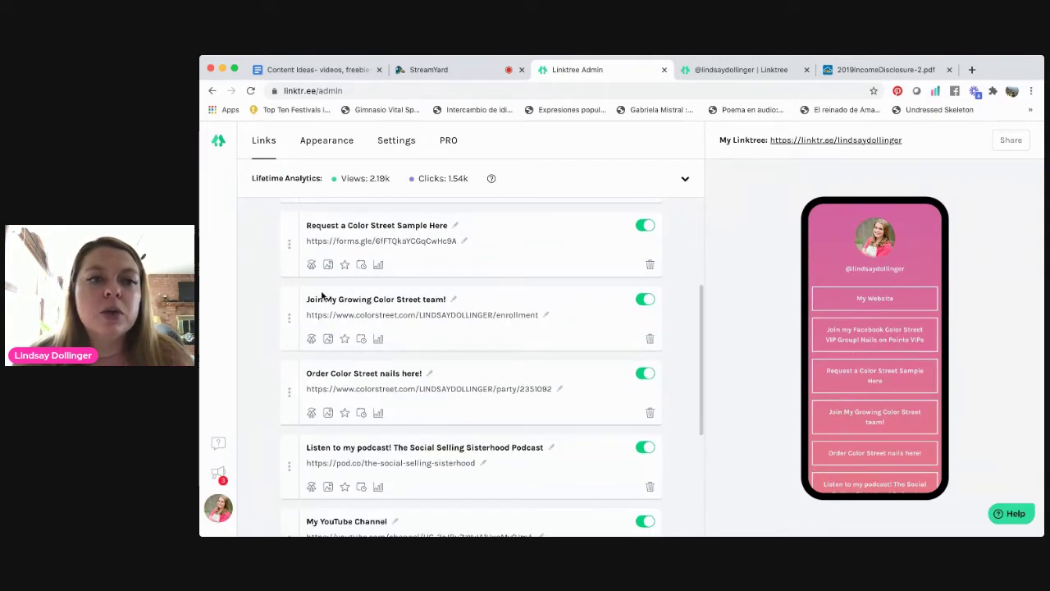
{"action": "scroll", "coordinate": [407, 426], "scroll_direction": "down", "scroll_amount": 3}
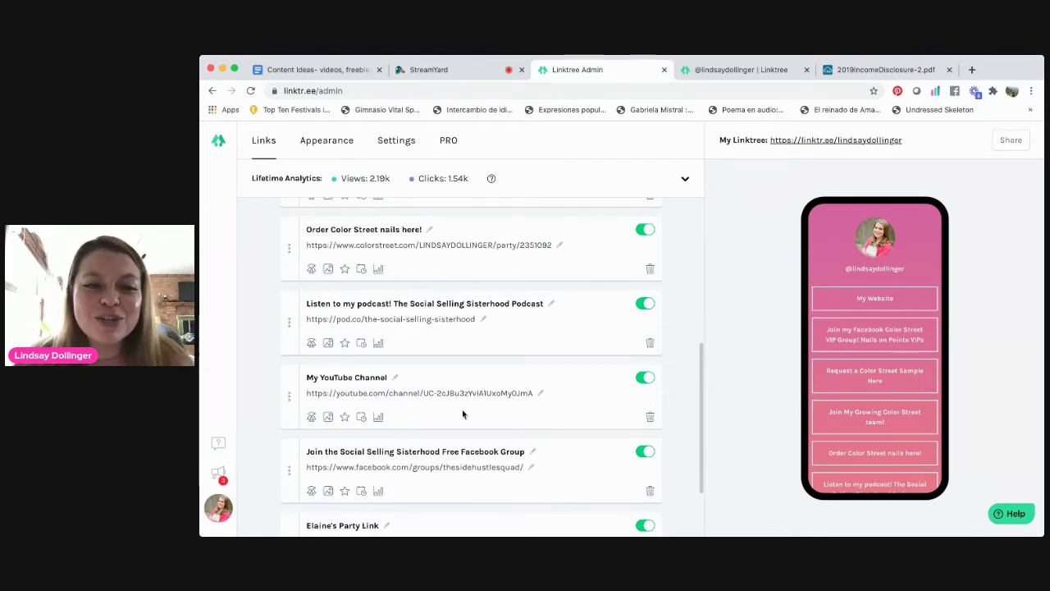
{"action": "scroll", "coordinate": [463, 414], "scroll_direction": "down", "scroll_amount": 5}
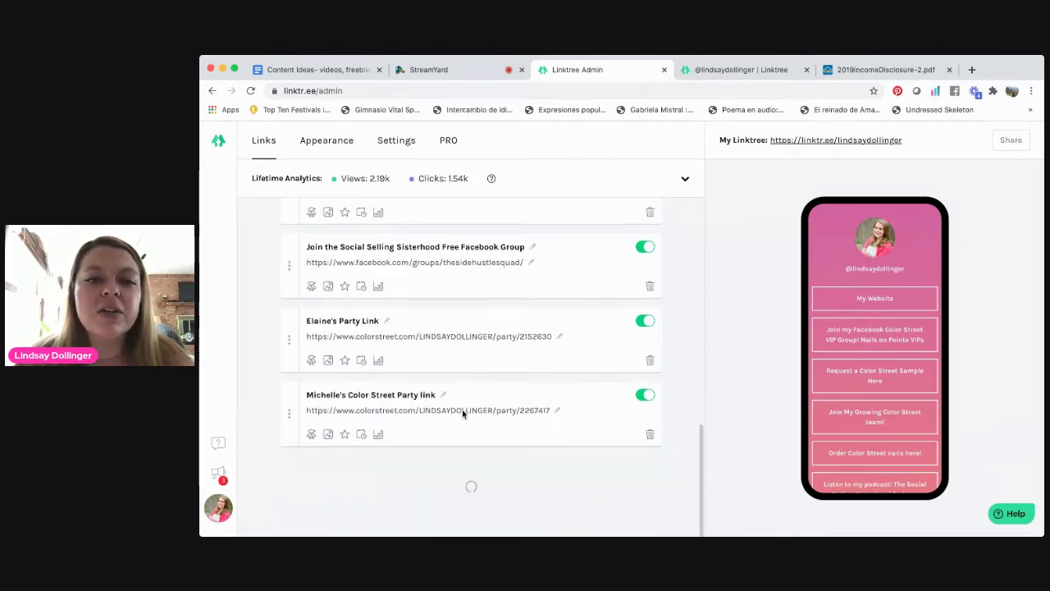
{"action": "scroll", "coordinate": [462, 412], "scroll_direction": "up", "scroll_amount": 15}
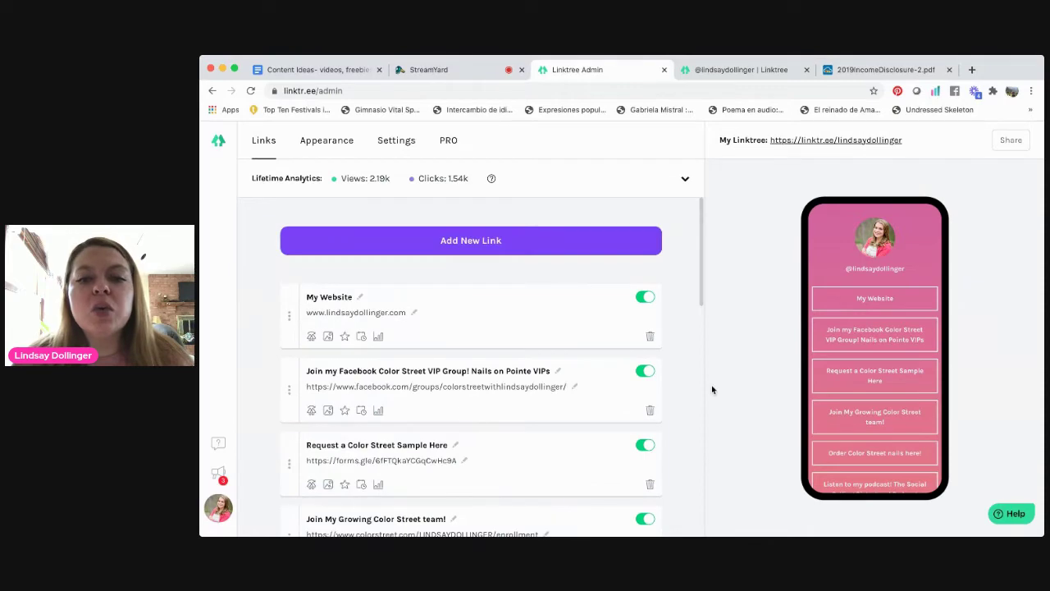